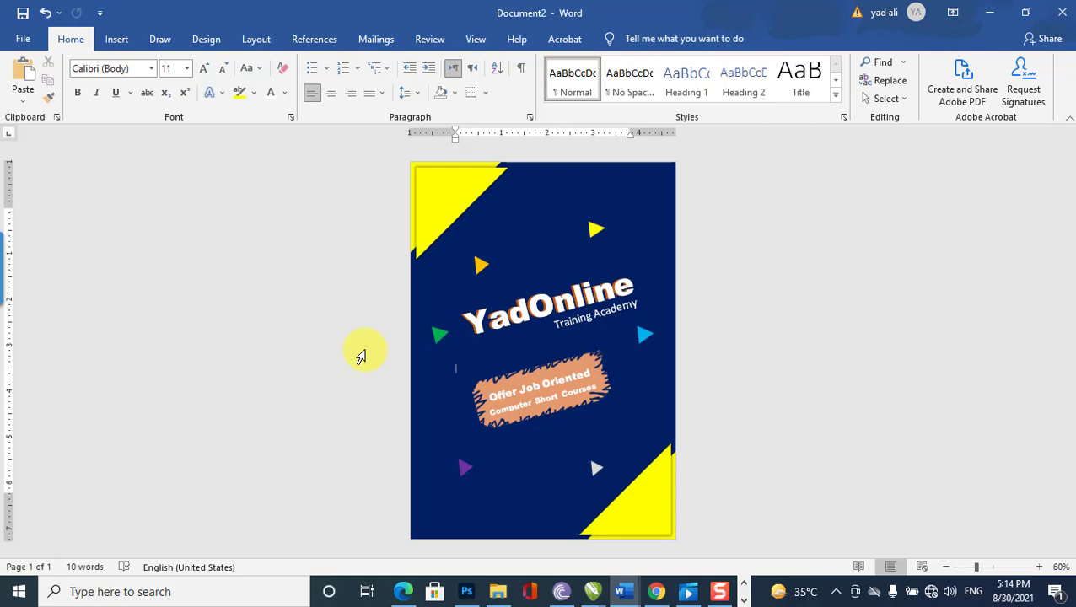
Start a new blank document (Document3) from the File menu's New page.
click(29, 42)
click(48, 115)
click(226, 197)
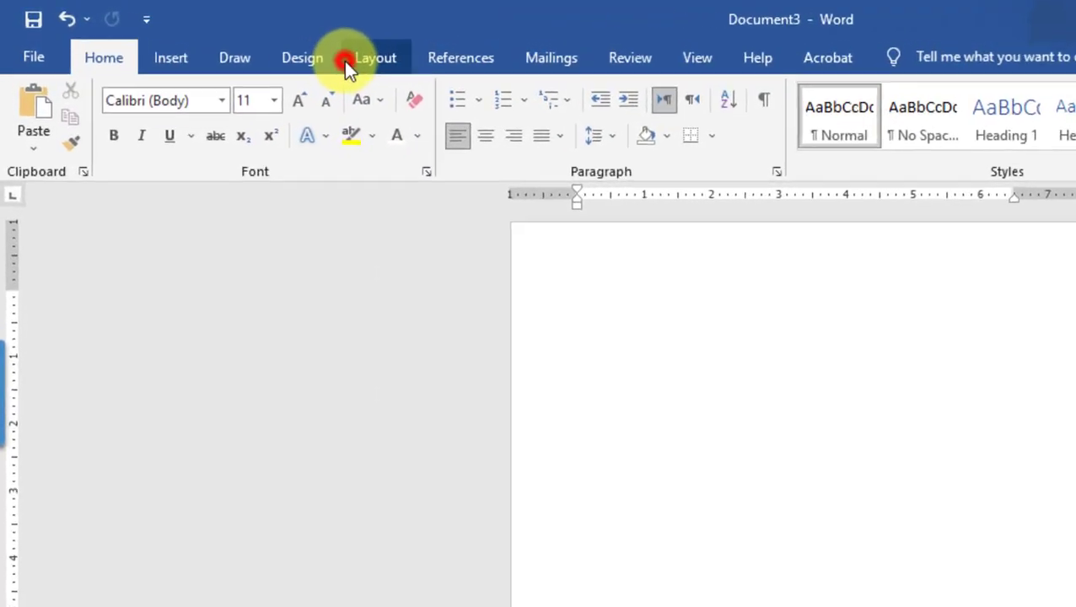
Set the paper size to A5 and zoom the view to 100%.
click(252, 39)
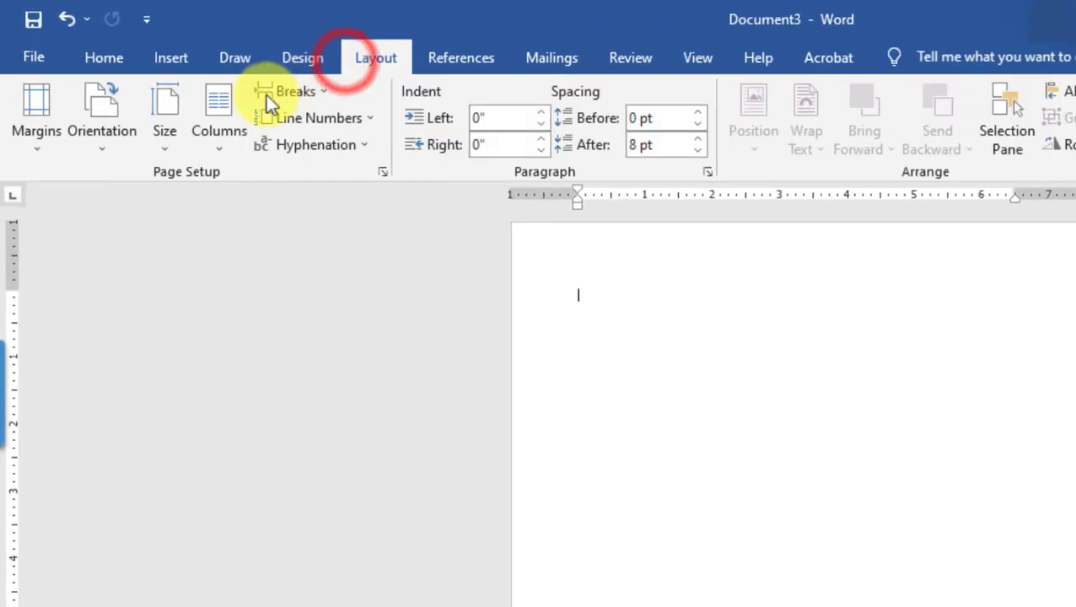
click(153, 140)
click(221, 391)
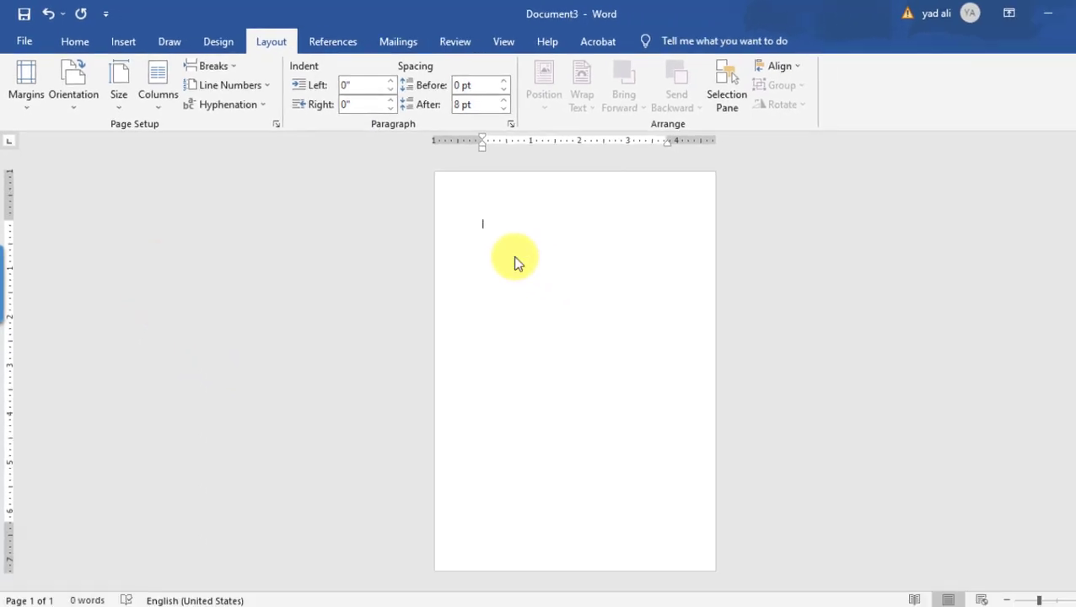
click(506, 42)
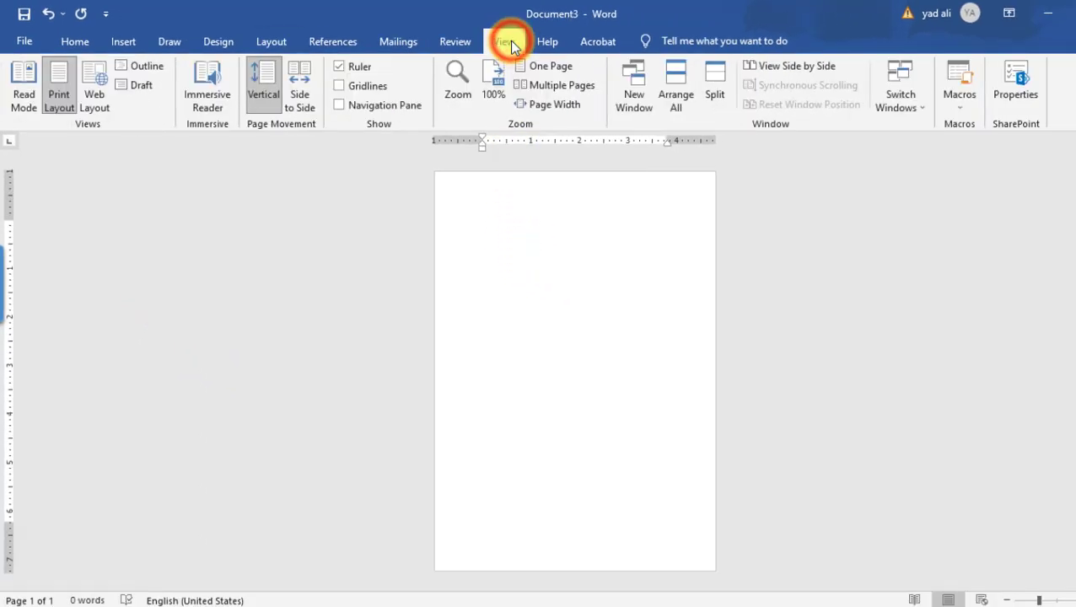
click(493, 84)
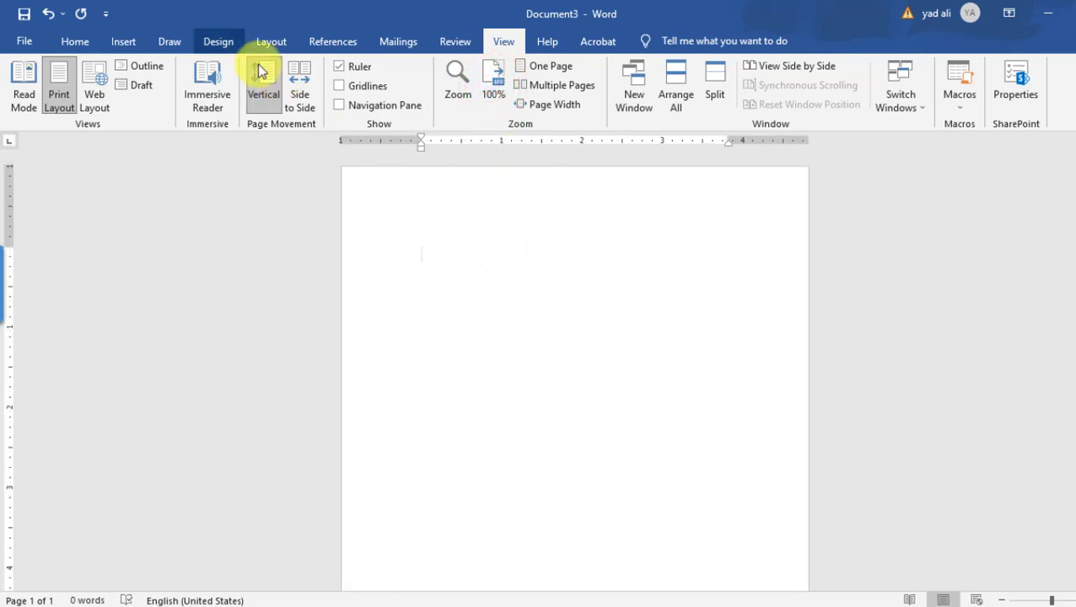
Give the page a dark blue page colour.
click(221, 42)
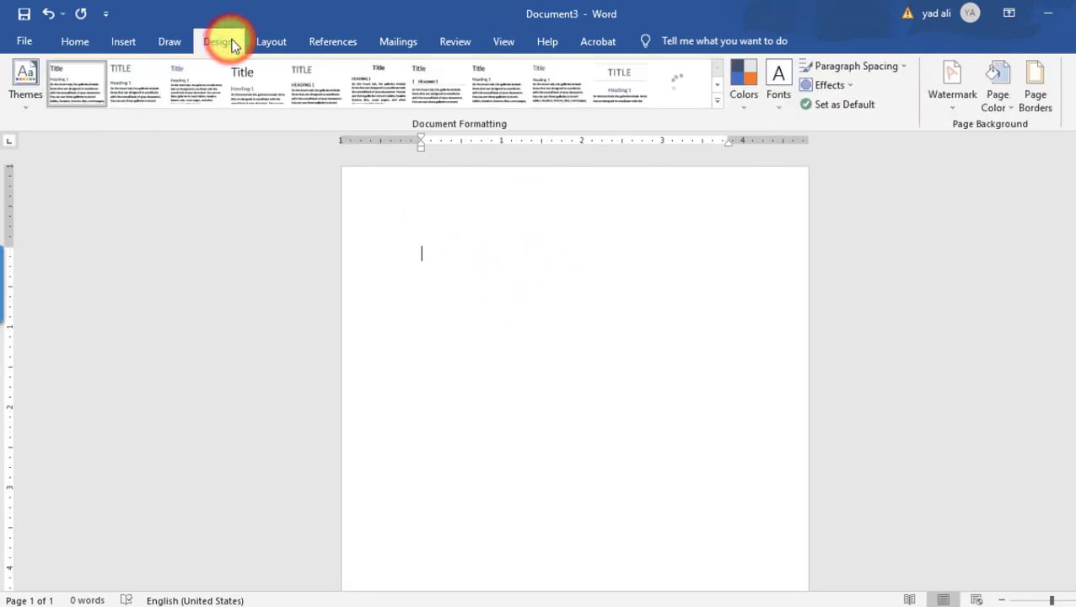
click(1009, 108)
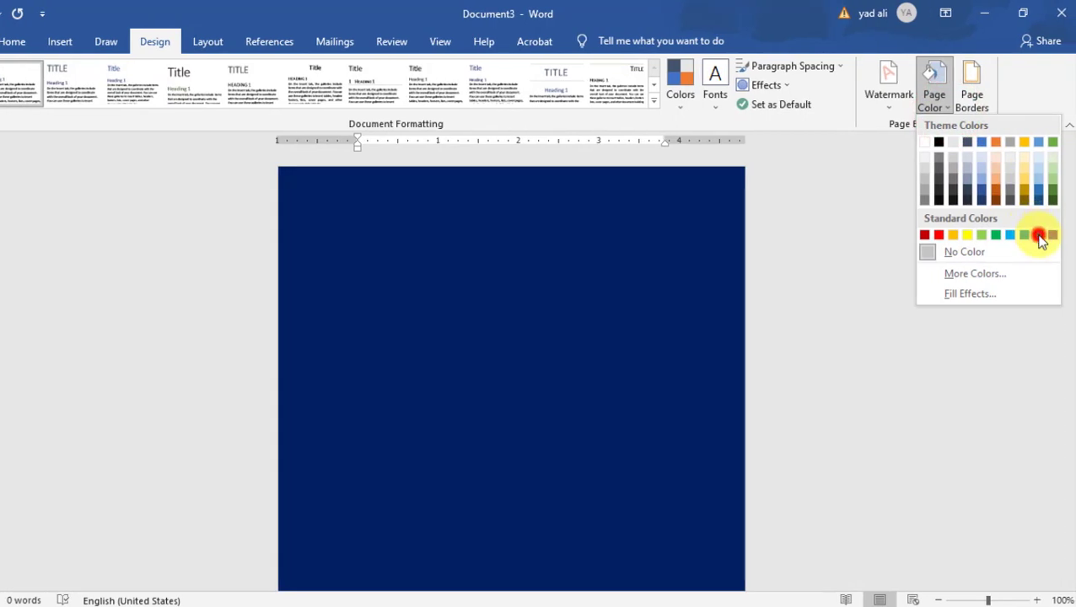
click(1039, 235)
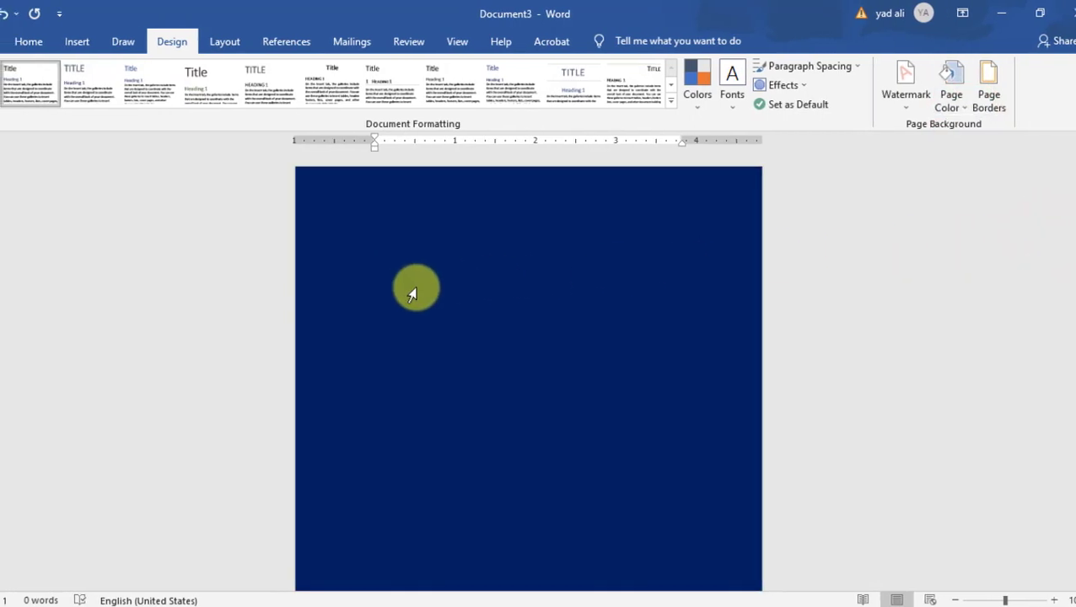
click(61, 42)
Insert a right triangle near the top-left and size it to 2" by 2".
click(236, 67)
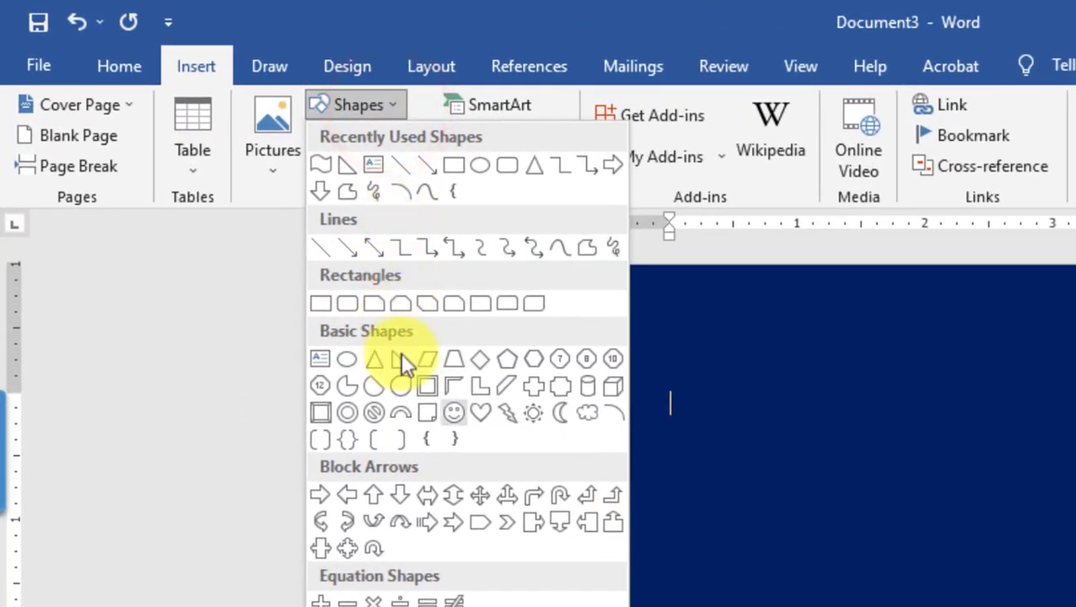
click(402, 359)
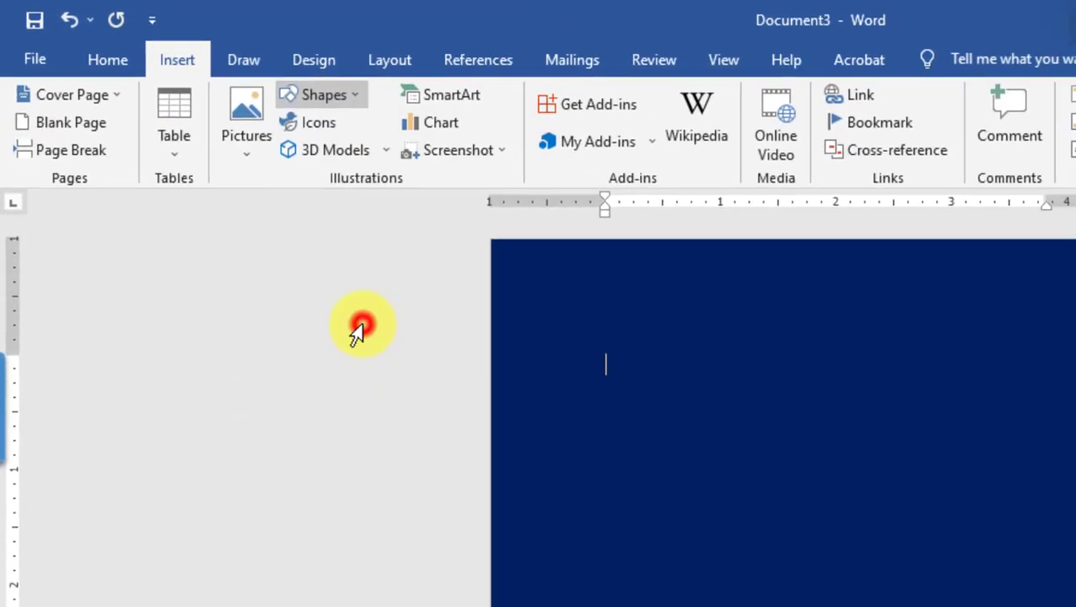
click(556, 266)
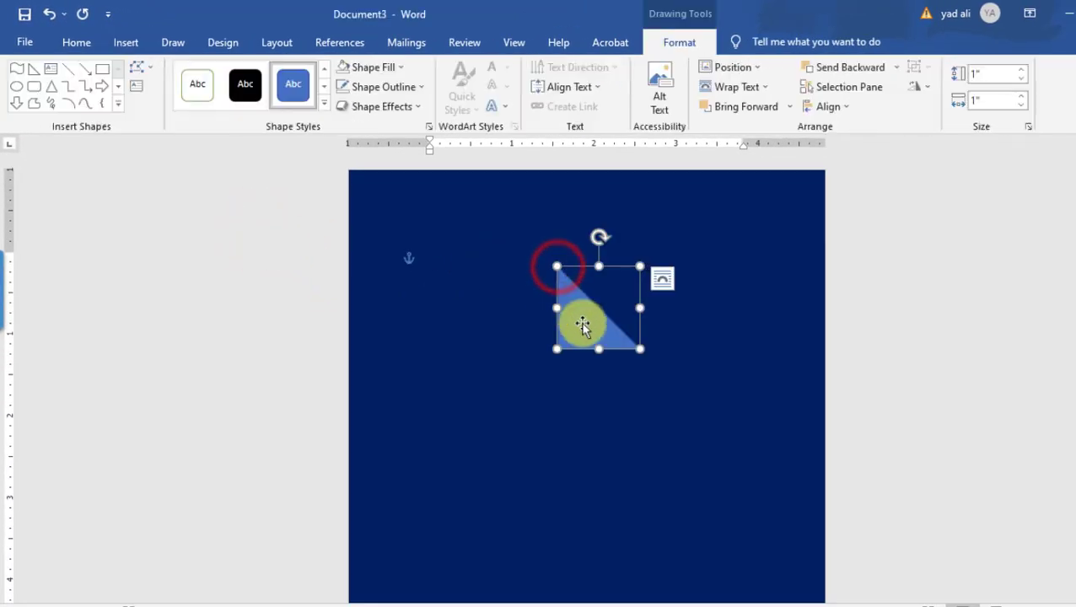
drag(582, 324, 390, 280)
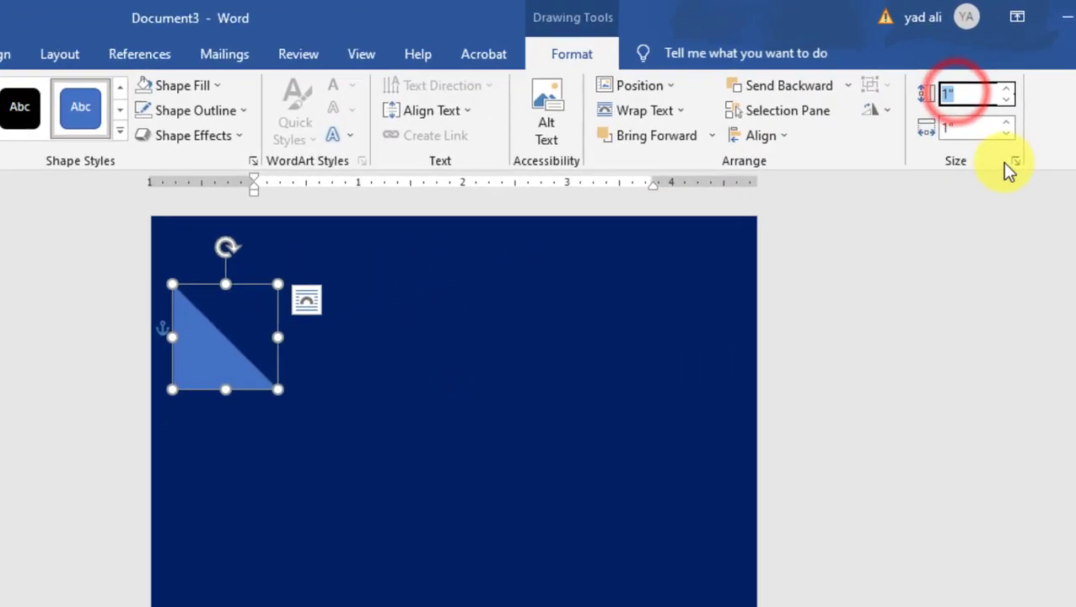
text(2)
key(Return)
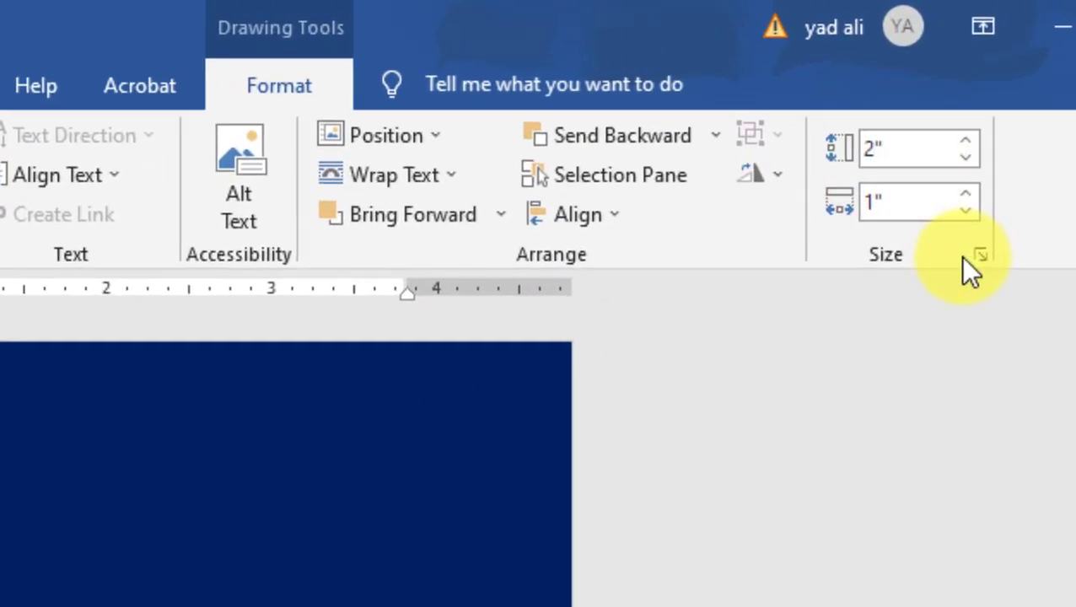
click(908, 206)
text(2)
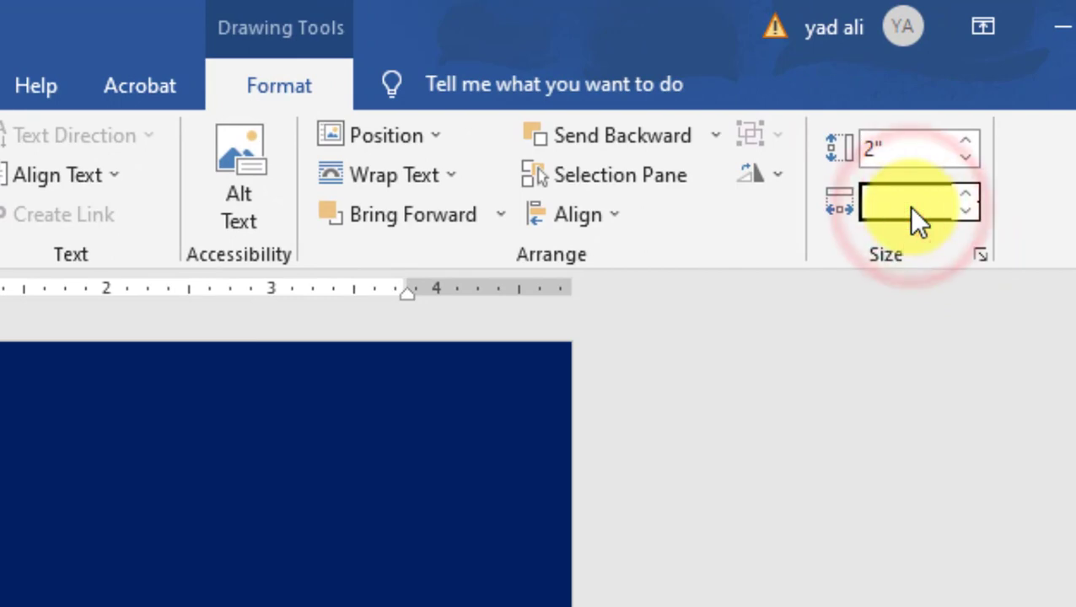
key(Return)
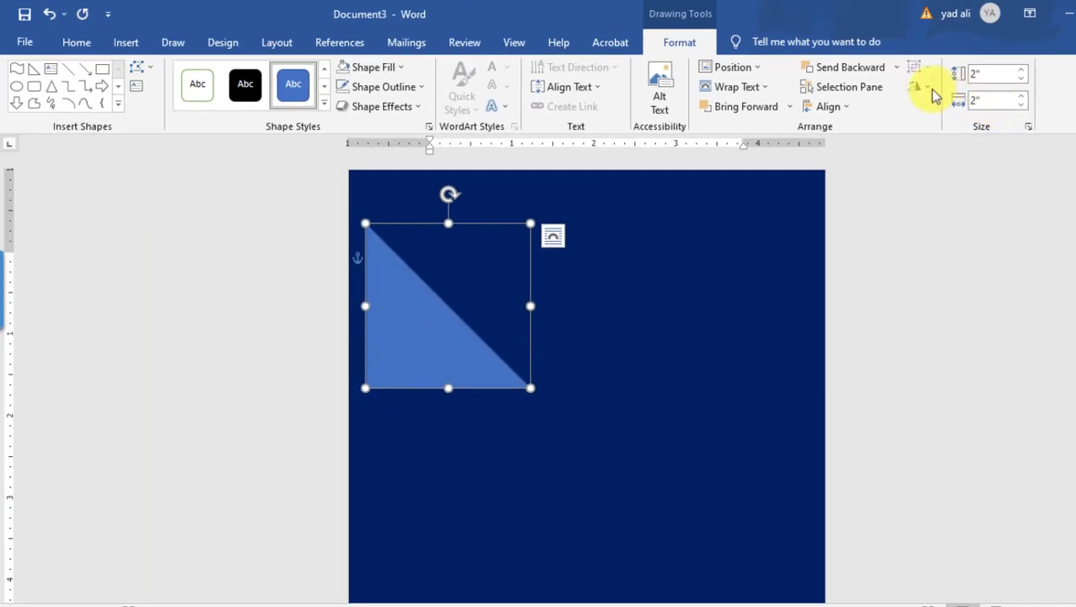
Flip the triangle vertically, fill it yellow with no outline, and copy it alongside.
click(921, 88)
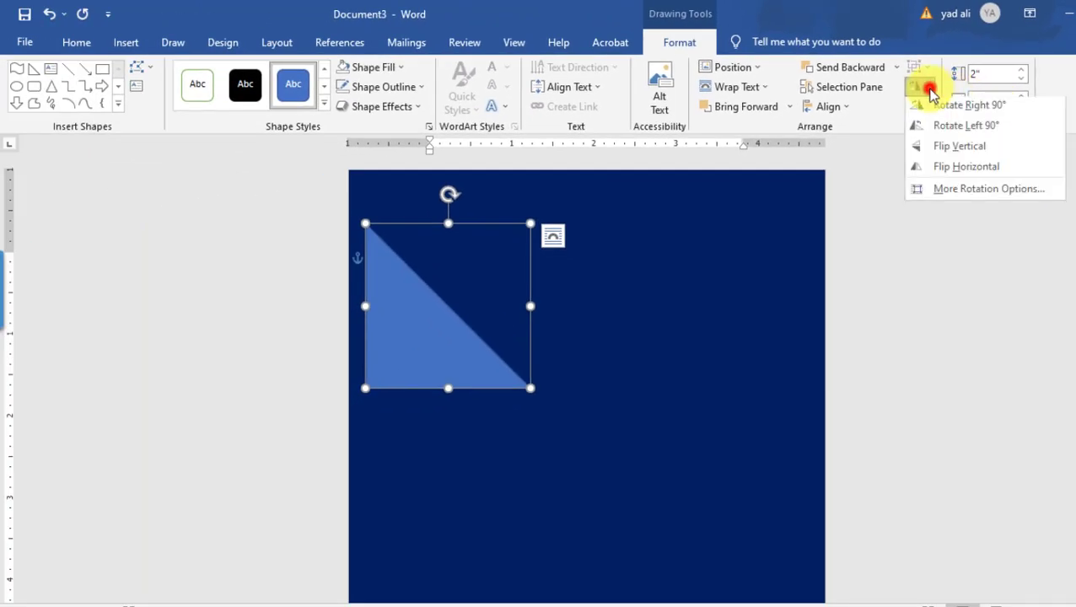
click(948, 152)
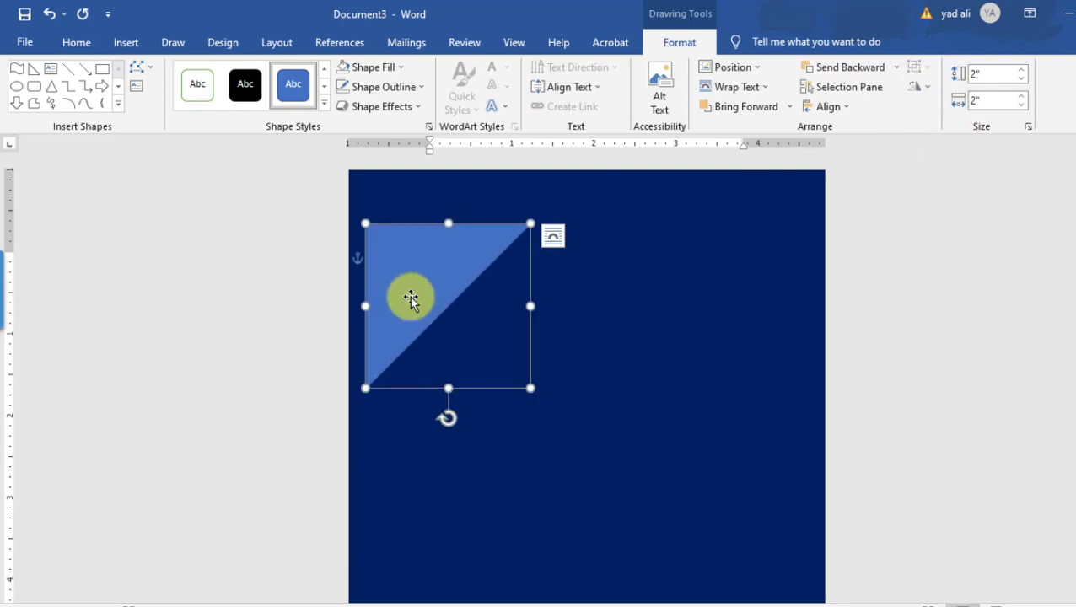
click(417, 87)
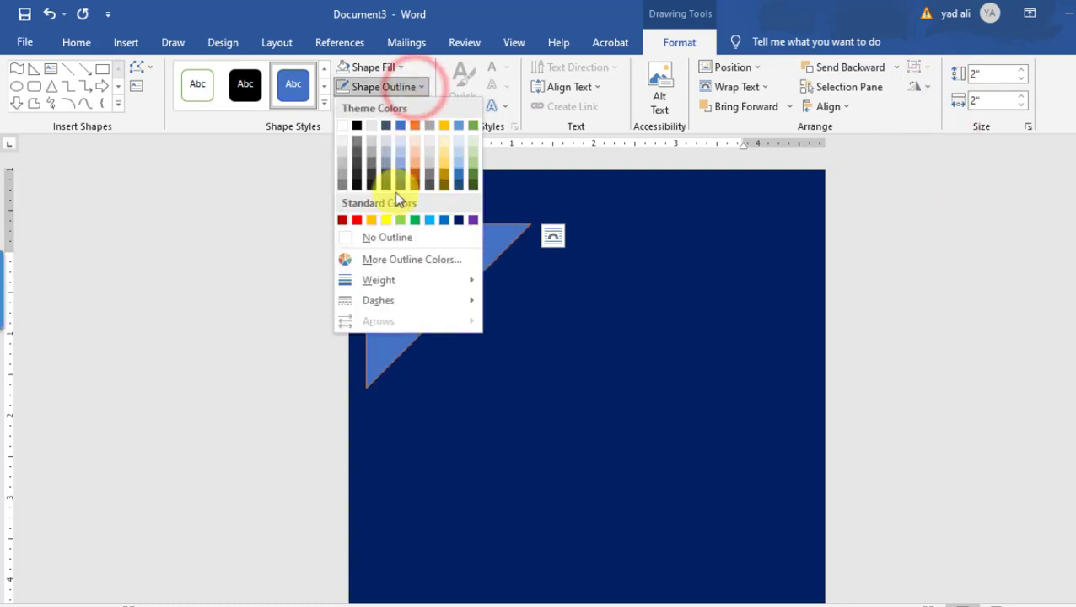
click(386, 237)
click(400, 67)
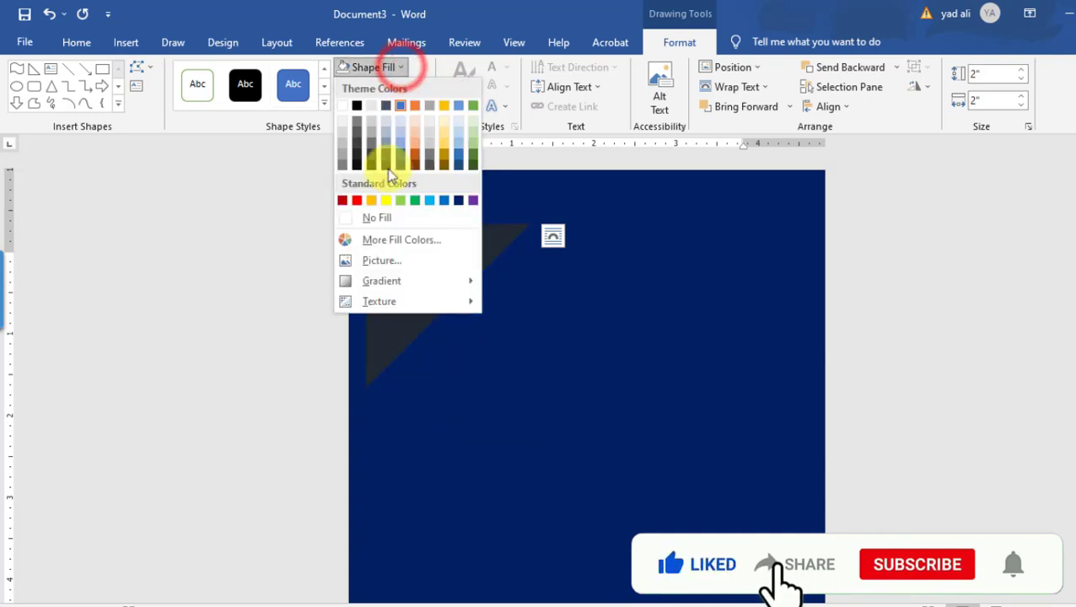
click(386, 199)
mouse_move(435, 276)
mouse_down()
mouse_move(425, 233)
mouse_move(443, 286)
mouse_up()
mouse_move(423, 232)
mouse_down()
mouse_move(454, 247)
mouse_move(451, 228)
mouse_move(446, 242)
mouse_move(429, 236)
mouse_up()
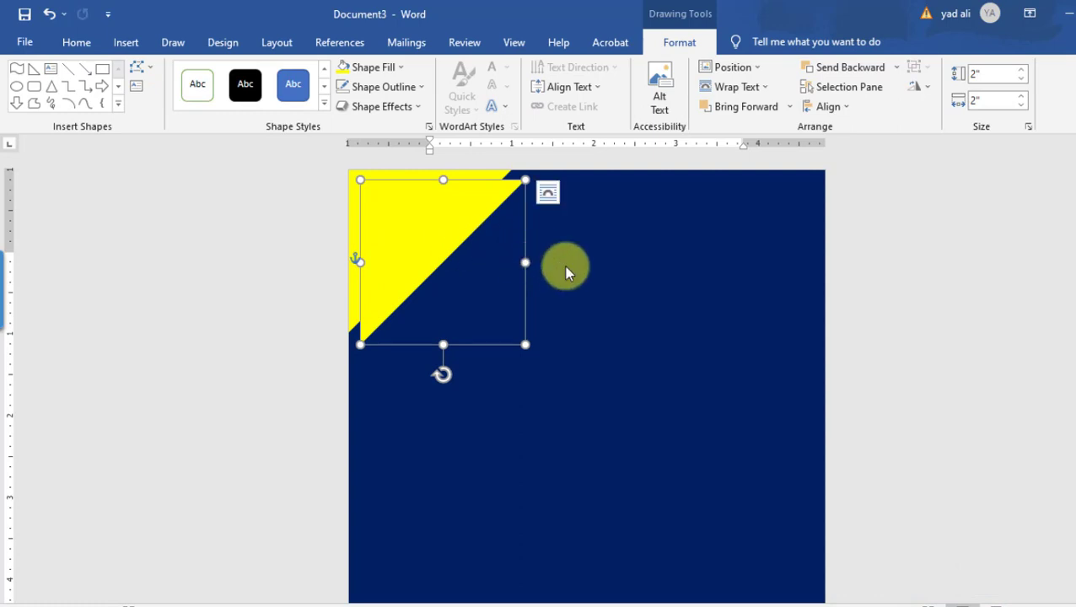
Give the triangle an outer shadow and group the two yellow triangles.
click(417, 107)
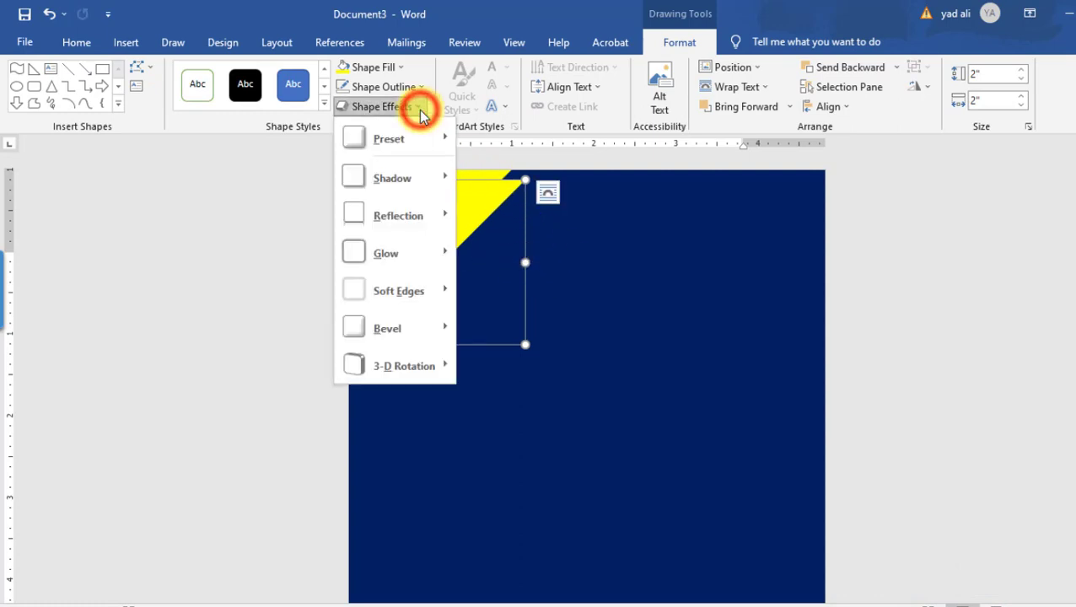
mouse_move(392, 178)
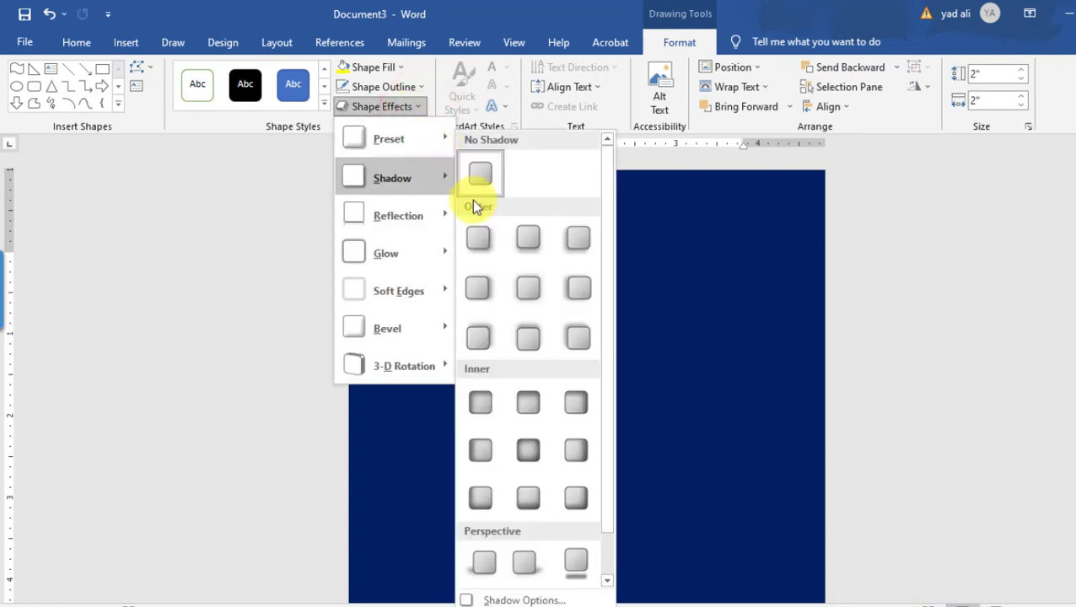
click(526, 289)
click(619, 320)
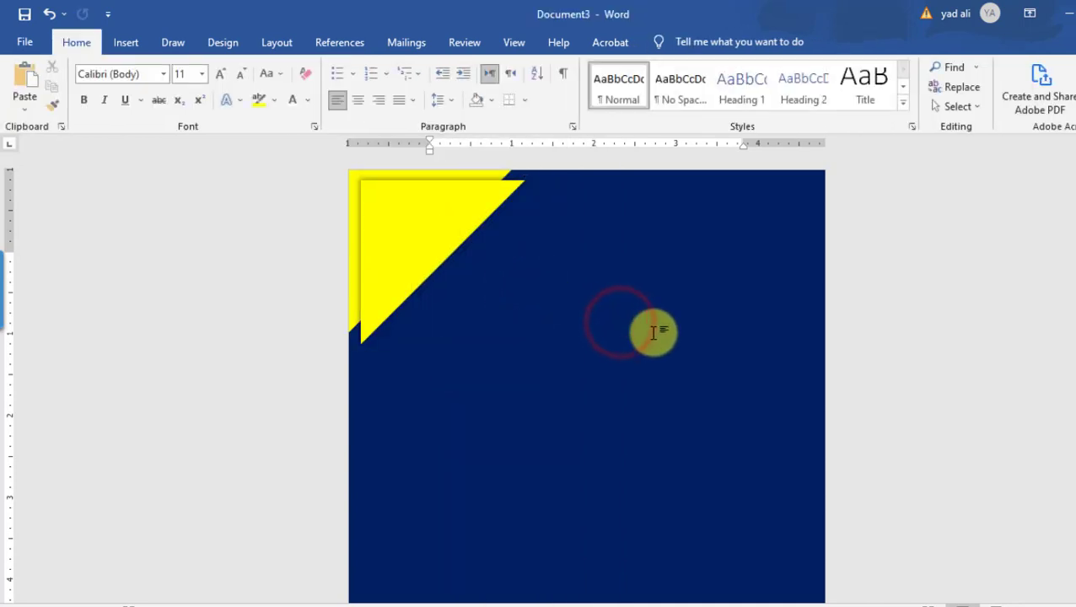
click(460, 237)
drag(427, 180, 613, 135)
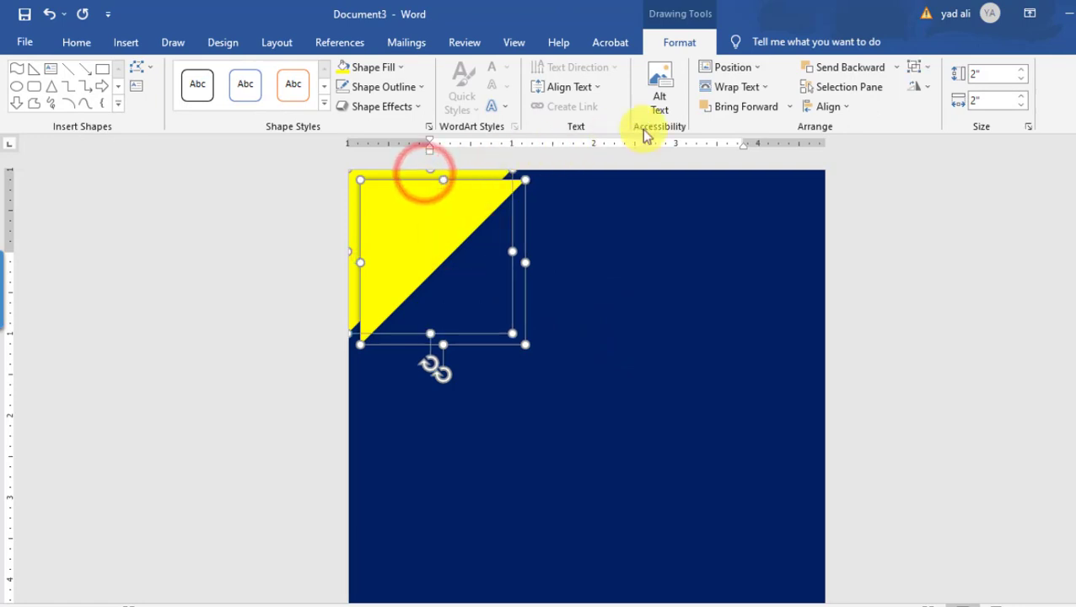
click(915, 67)
click(925, 87)
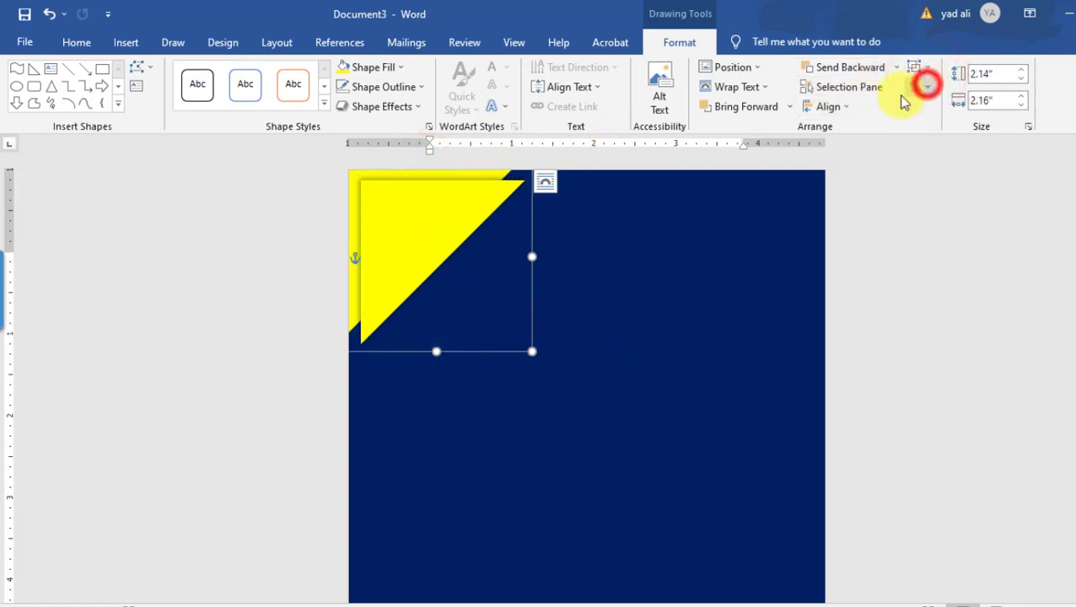
Copy the triangle group, flip it horizontally, and fit it into the lower-right corner.
drag(428, 253, 561, 461)
drag(506, 497, 660, 488)
scroll(660, 488, down, 1)
drag(669, 428, 722, 441)
click(917, 86)
click(934, 151)
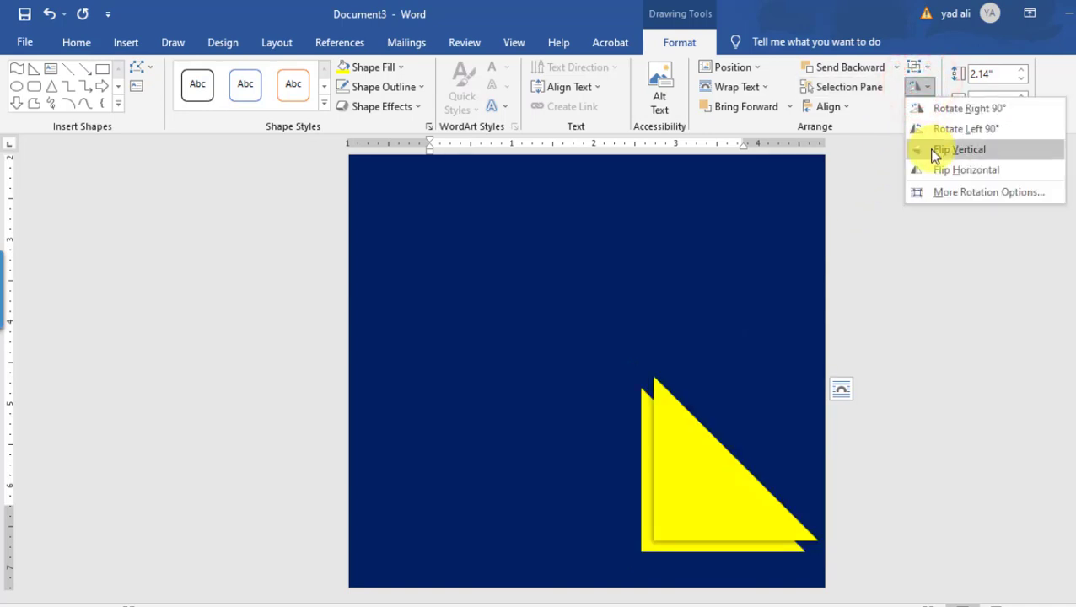
click(934, 152)
drag(681, 498, 625, 488)
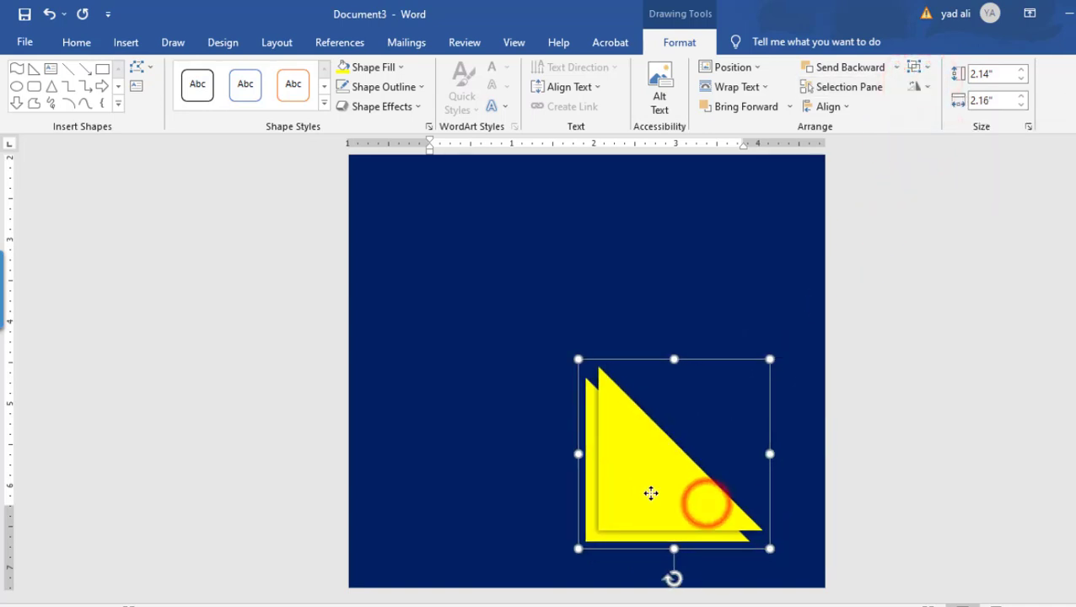
click(928, 88)
click(936, 167)
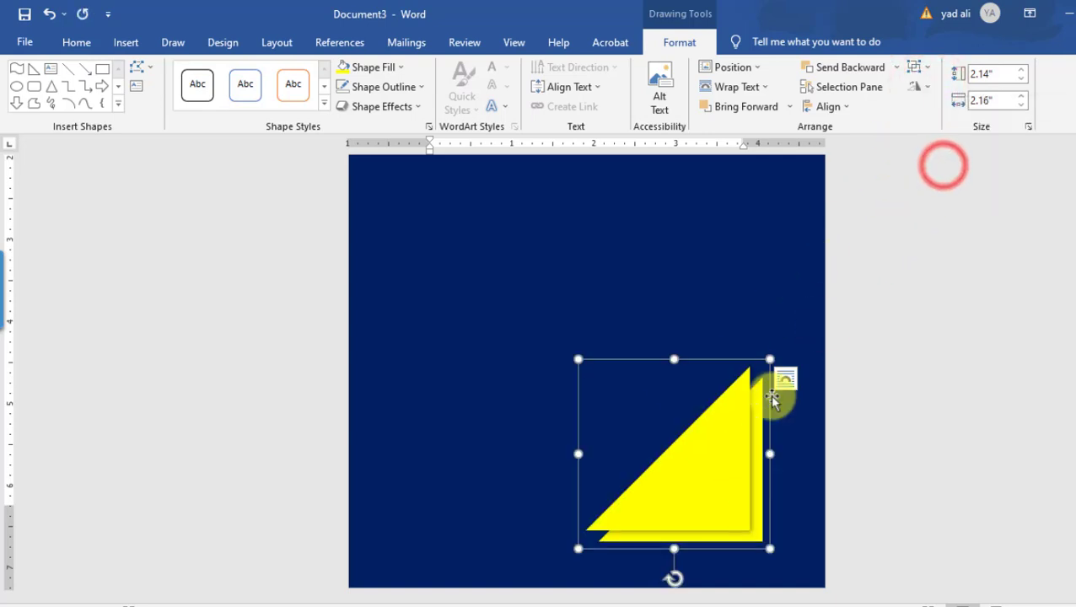
drag(703, 489, 767, 535)
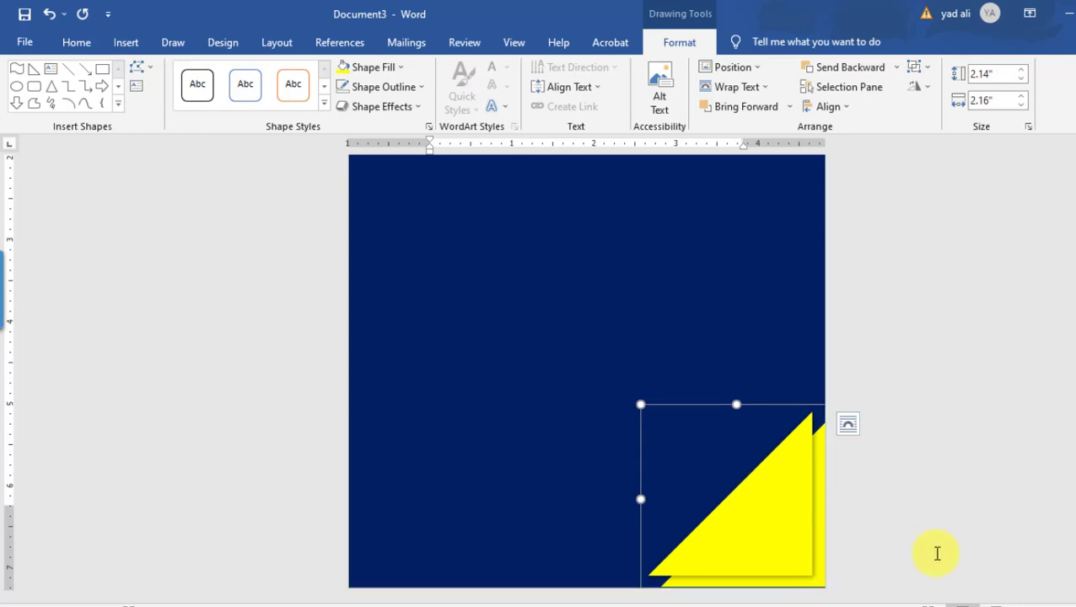
key(ctrl+Down)
Draw a text box below the top-left triangles for the YadOnline title.
click(777, 312)
scroll(673, 427, up, 5)
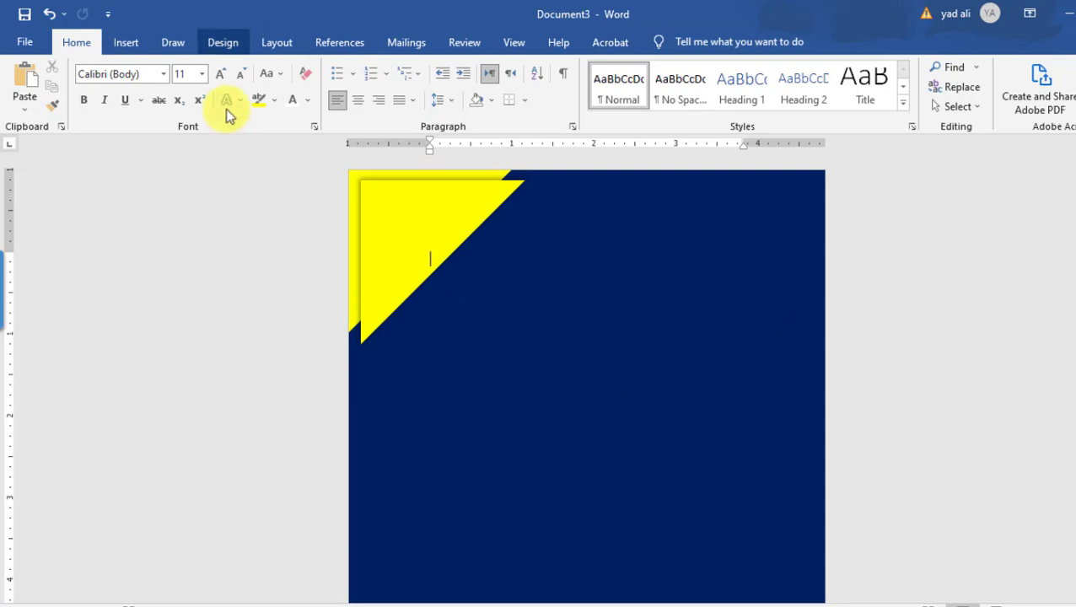
click(126, 42)
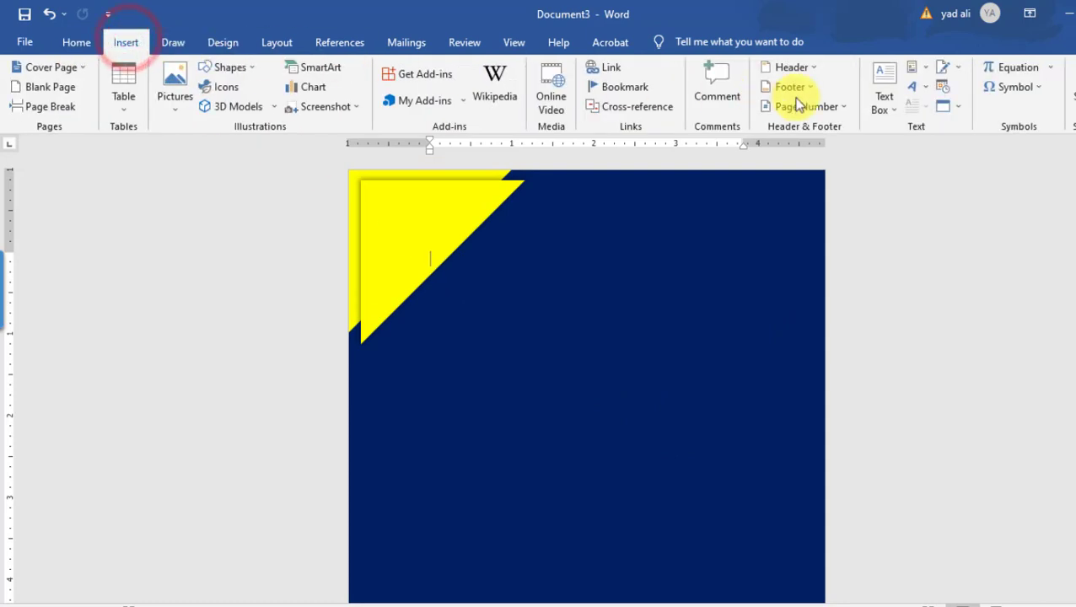
click(885, 101)
click(807, 536)
mouse_move(445, 375)
mouse_down()
mouse_move(461, 391)
mouse_move(752, 477)
mouse_up()
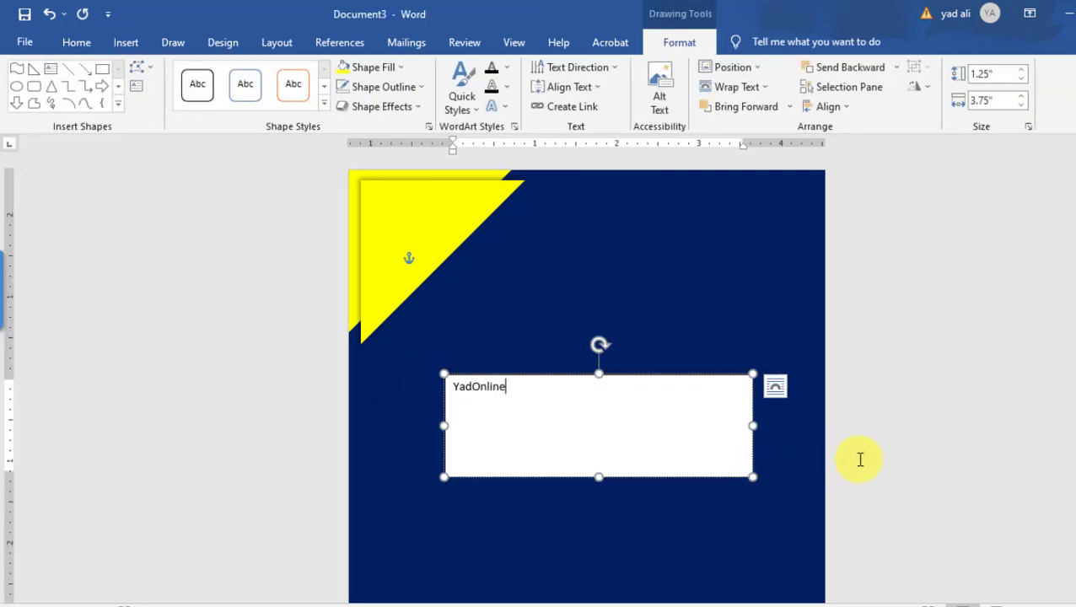
Format the word YadOnline in Arial Black at 36 pt.
drag(511, 385, 437, 385)
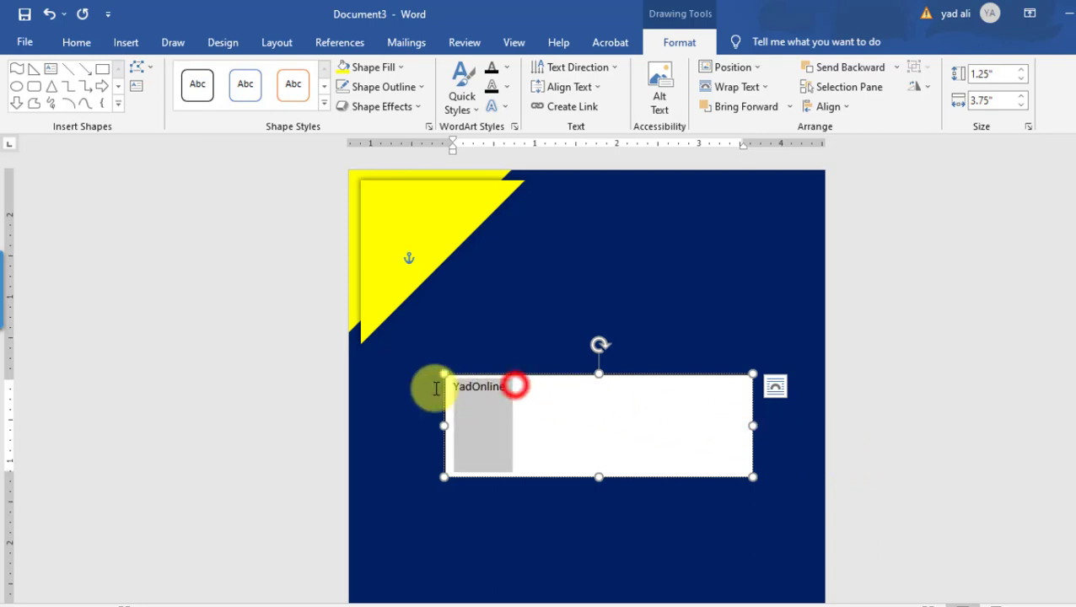
click(77, 42)
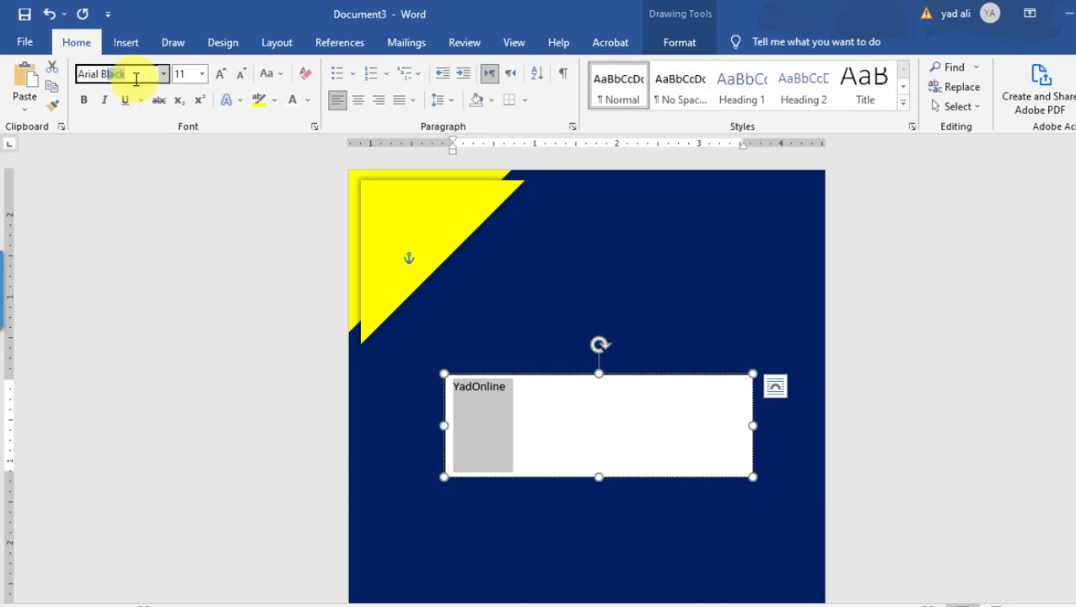
click(135, 78)
text(Arial Bl)
key(Return)
click(187, 74)
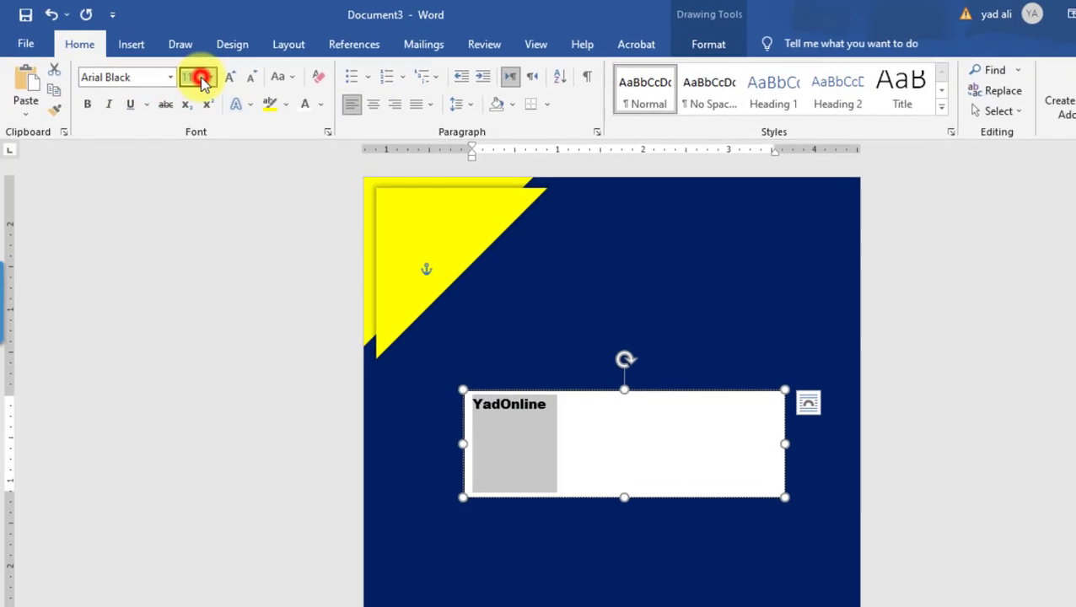
text(36)
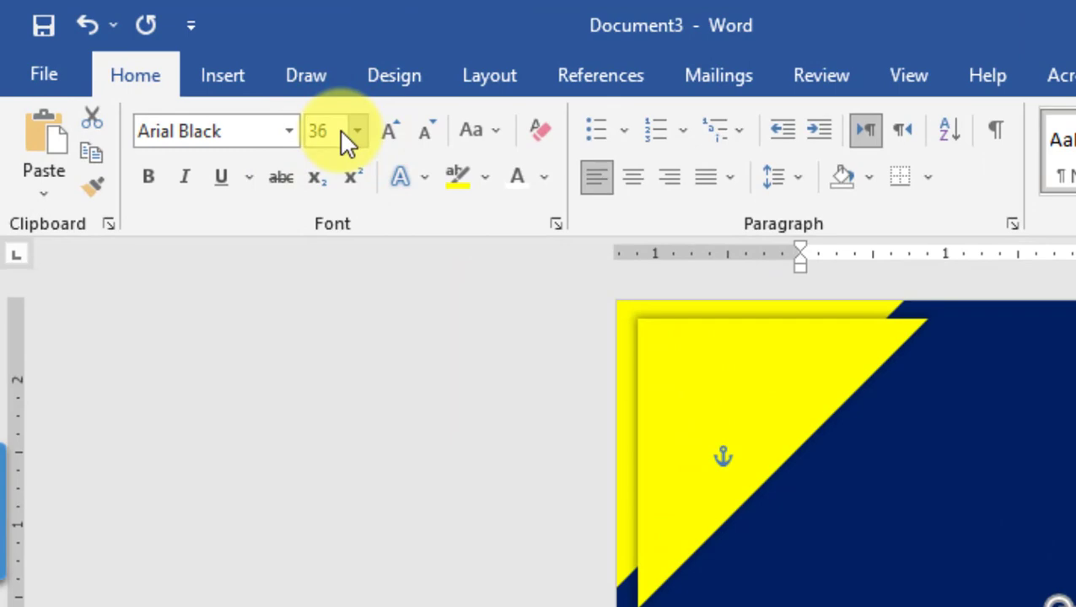
key(Return)
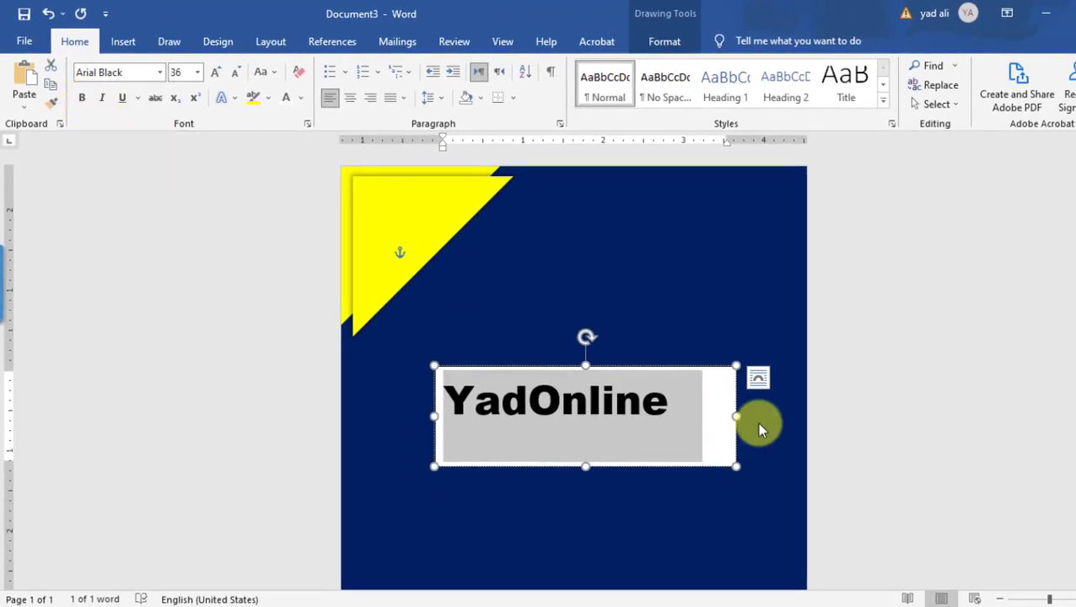
key(Escape)
Remove the text box's fill and outline, make YadOnline white, and shrink the box to fit.
click(660, 47)
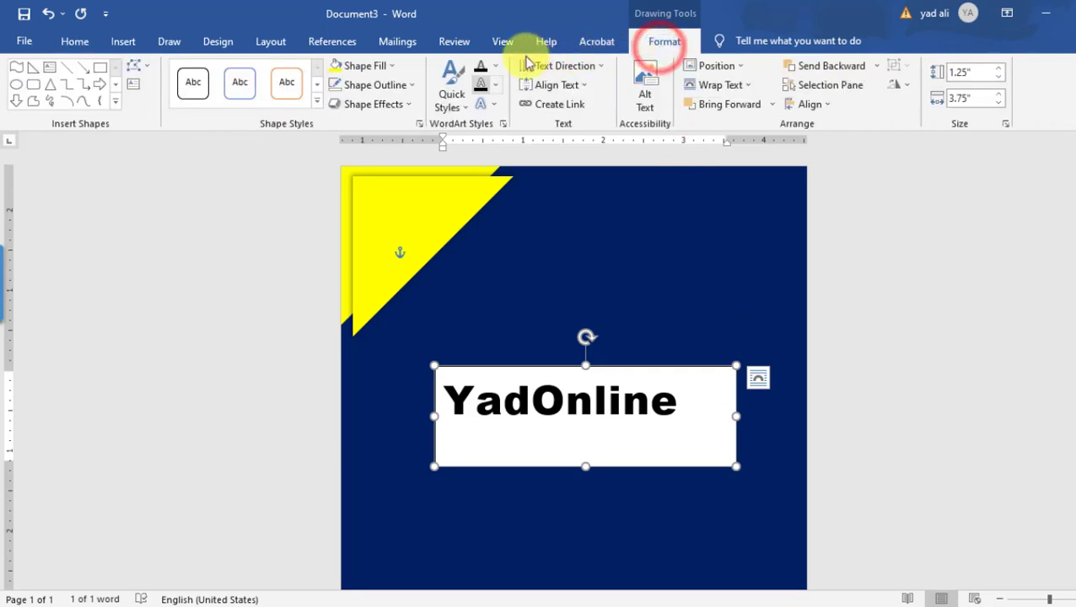
click(391, 65)
click(385, 214)
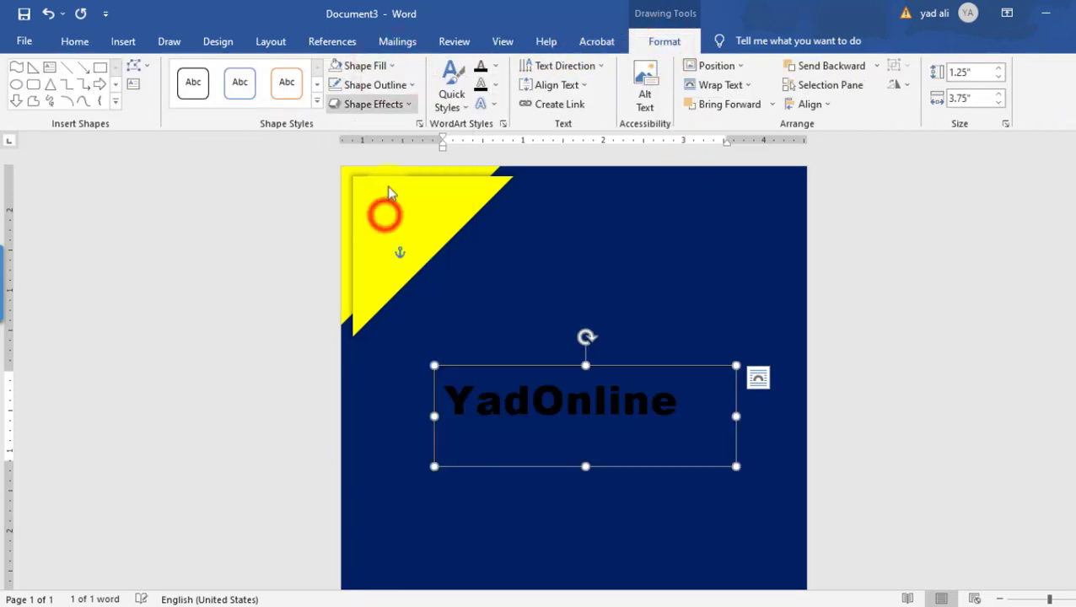
click(397, 85)
click(392, 234)
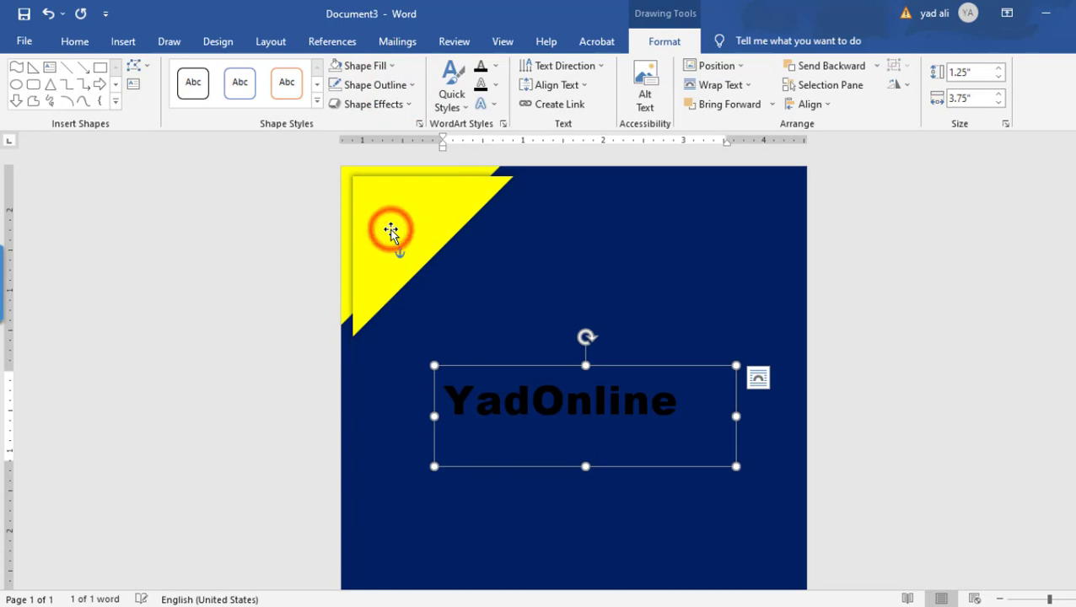
click(72, 42)
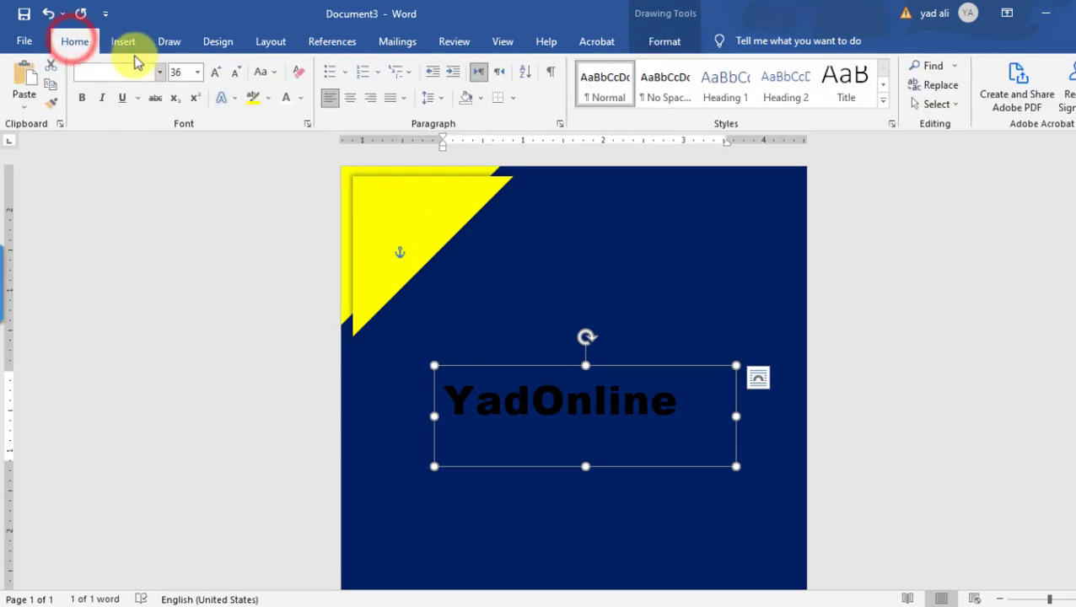
click(290, 100)
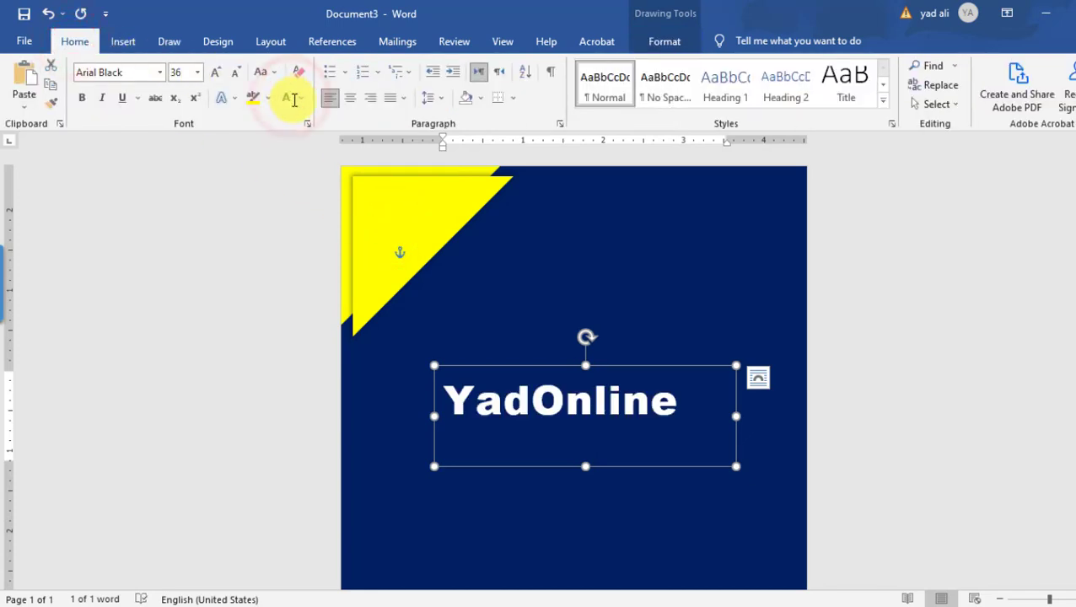
drag(585, 466, 584, 432)
drag(736, 399, 688, 402)
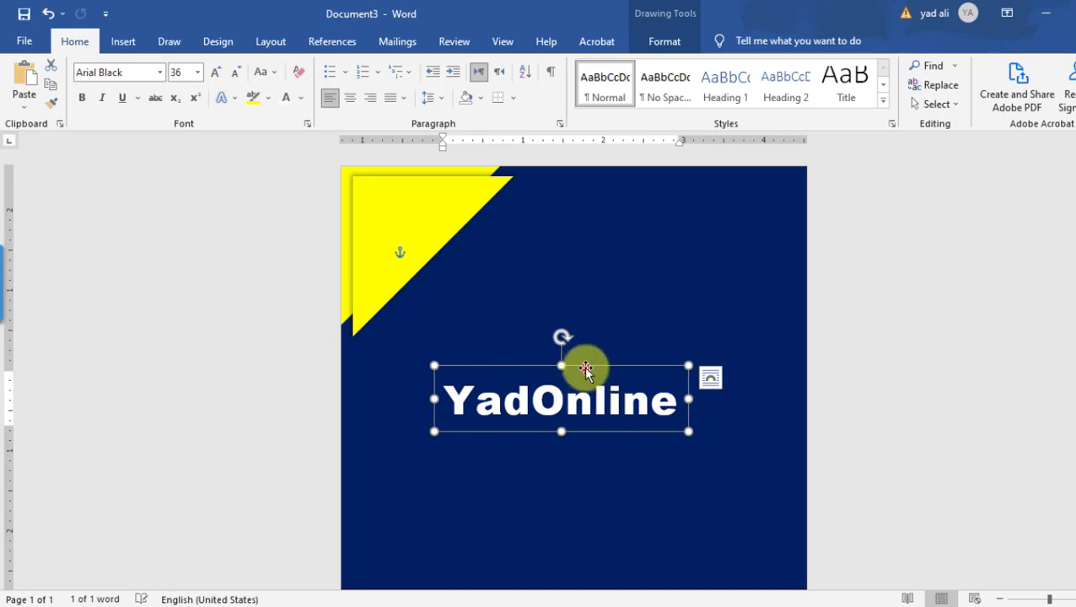
Duplicate the title, colour the copy dark orange, and send it behind, offset left.
click(596, 369)
key(ctrl+v)
key(Left)
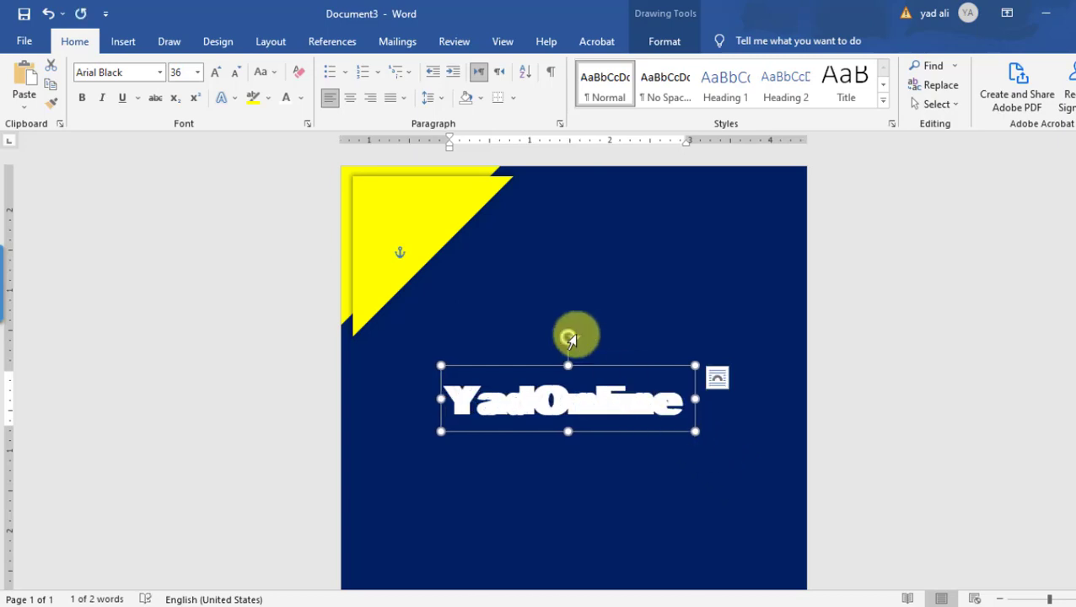
click(300, 97)
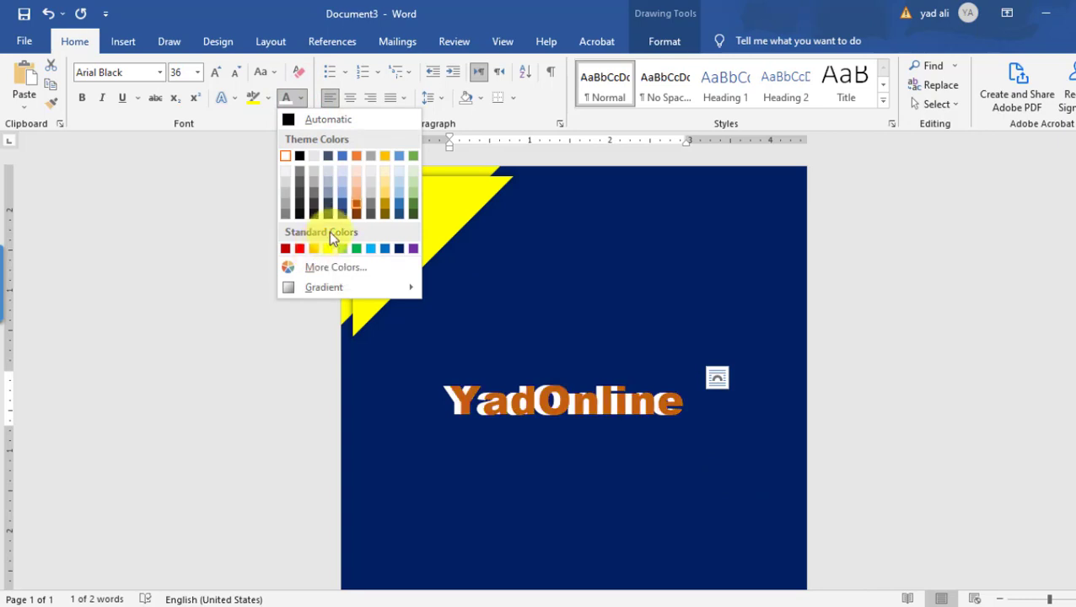
click(355, 202)
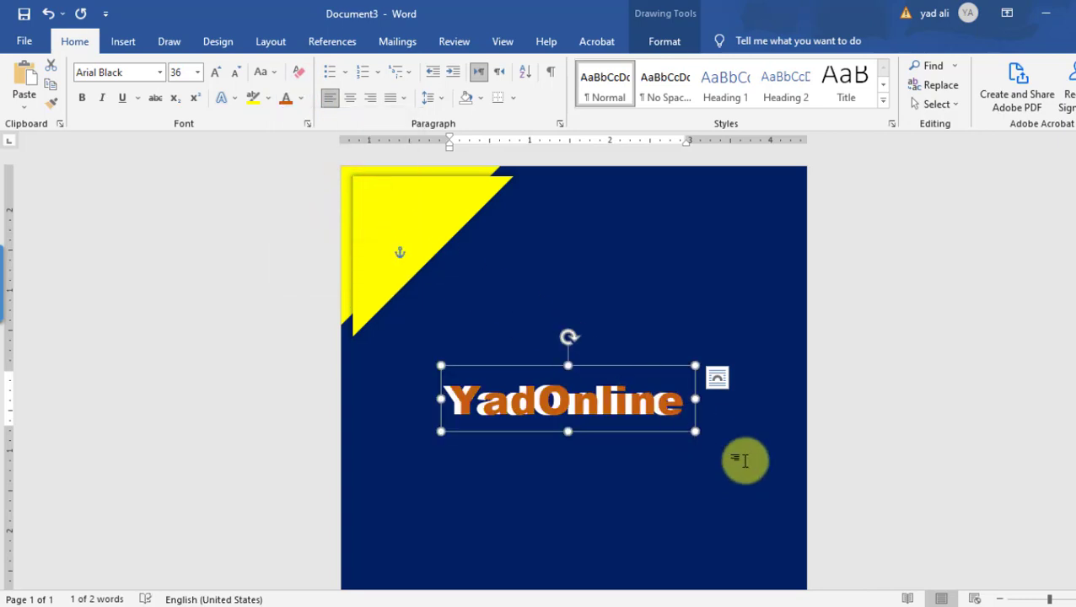
click(660, 40)
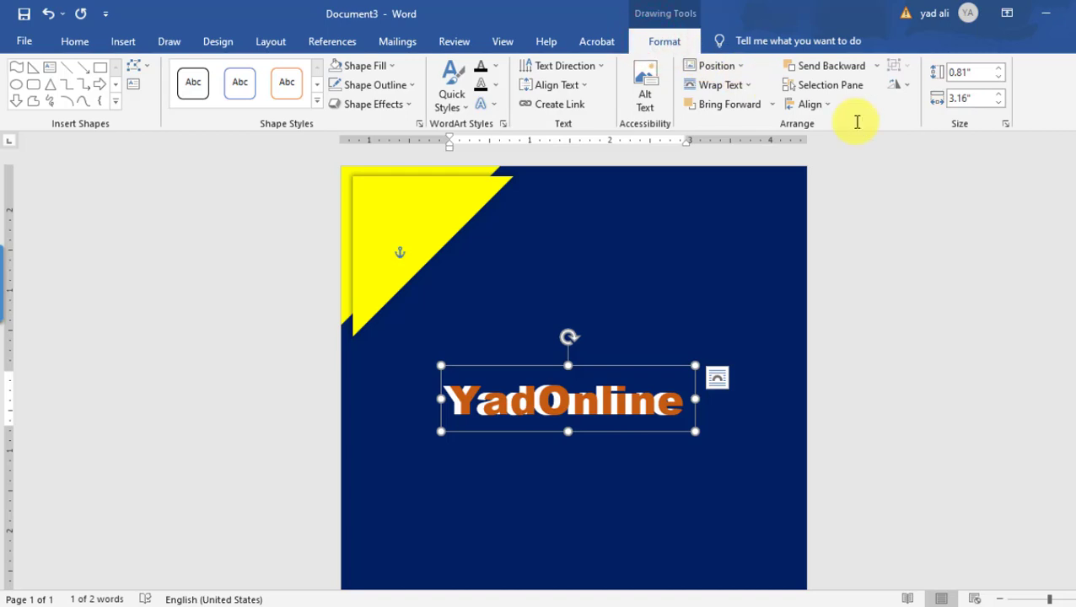
click(843, 68)
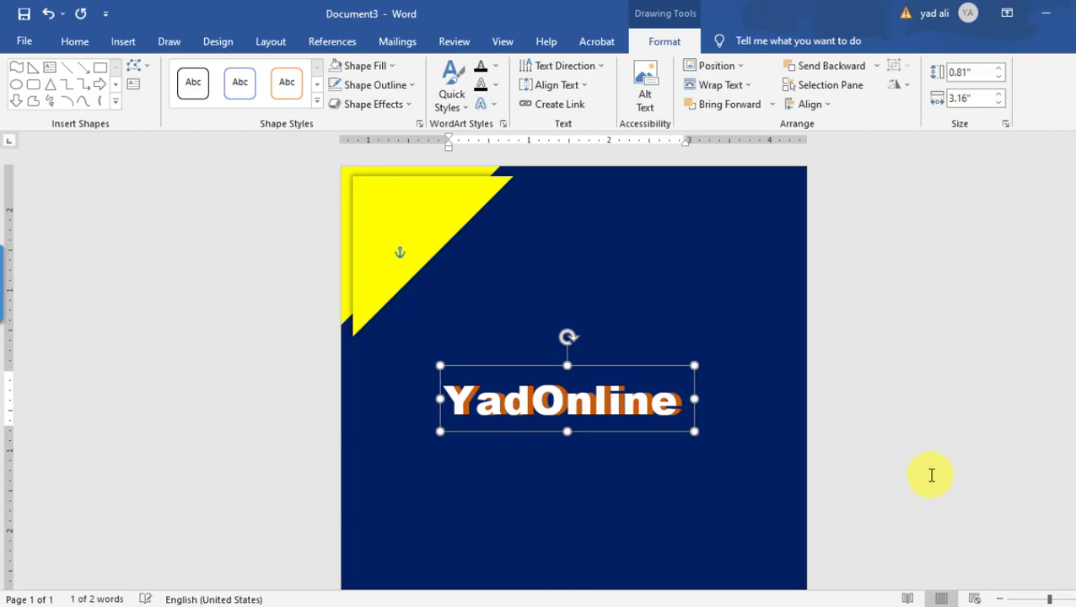
key(ctrl+Left)
key(ctrl+Left)
key(ctrl+Left)
key(ctrl+Left)
key(ctrl+Left)
key(ctrl+Left)
key(ctrl+Left)
key(ctrl+Left)
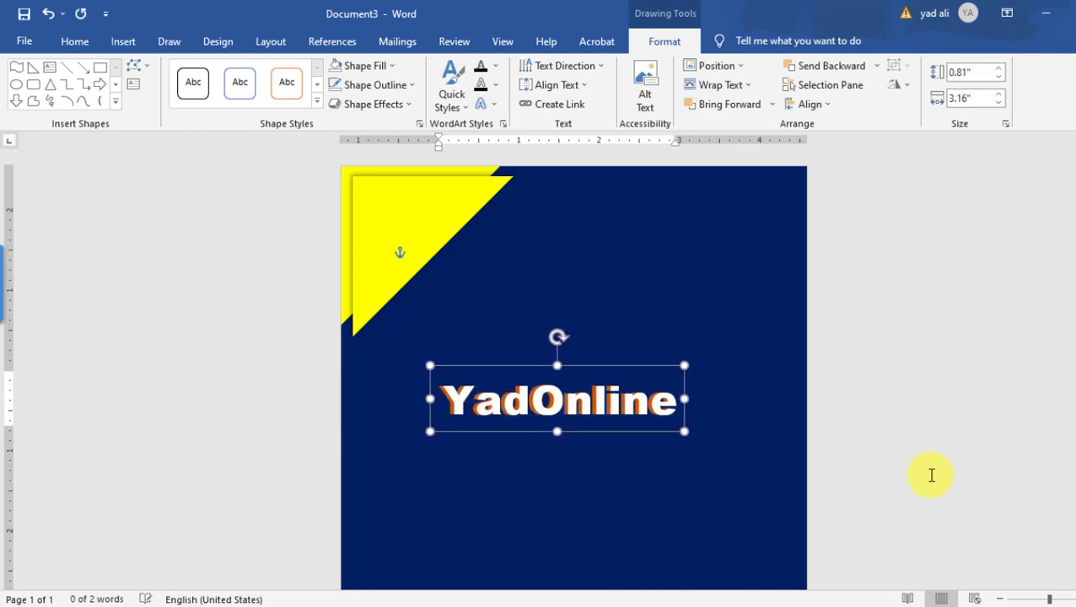
Switch the Home selection mode to Select Objects.
click(935, 460)
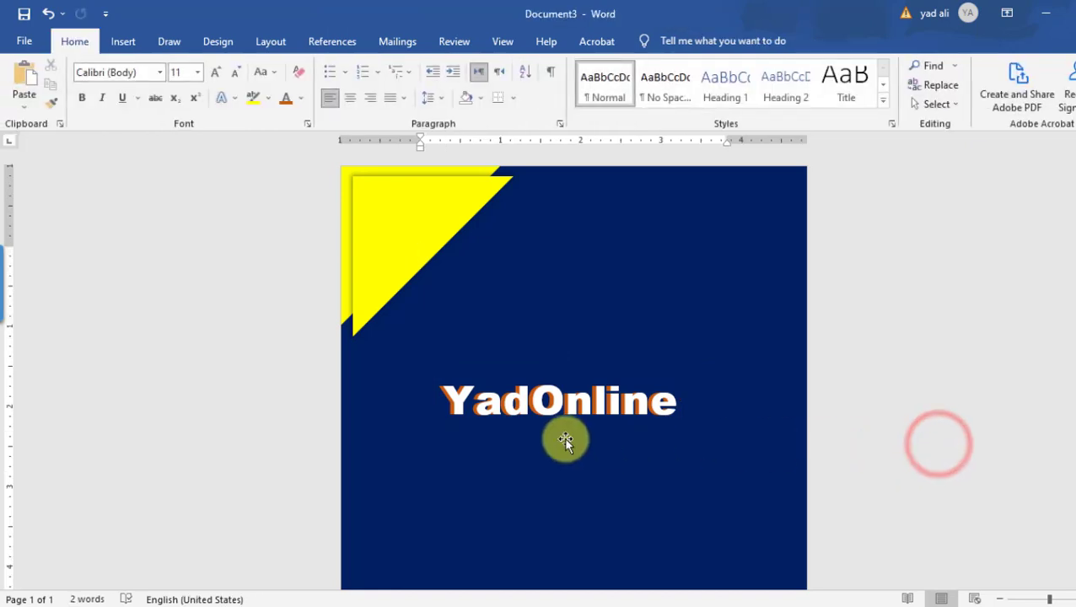
ctrl+scroll(565, 438, up, 3)
scroll(565, 438, down, 3)
scroll(564, 438, up, 2)
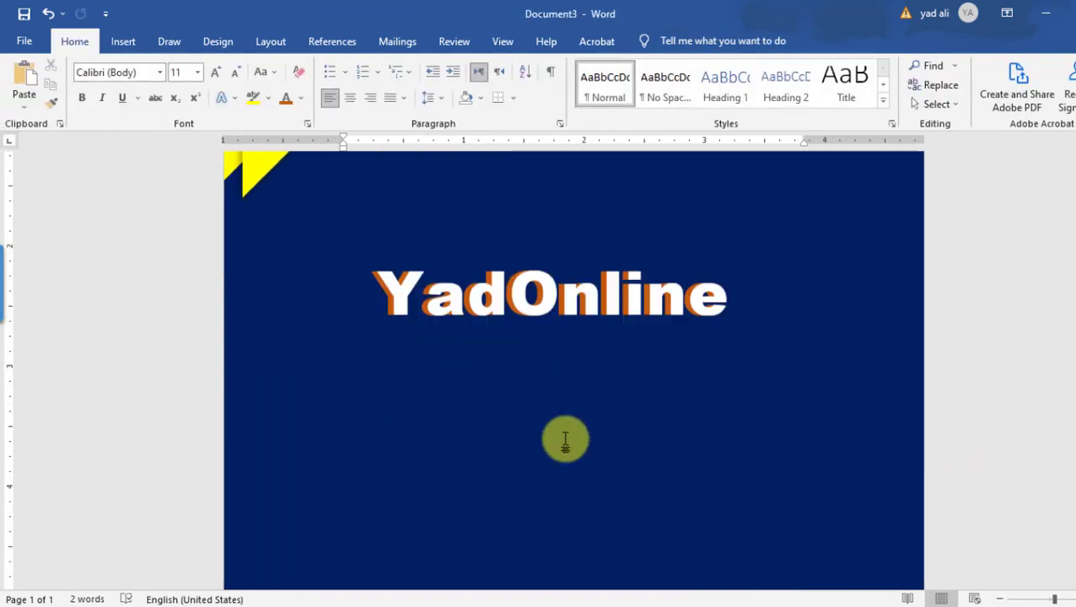
ctrl+scroll(565, 438, up, 1)
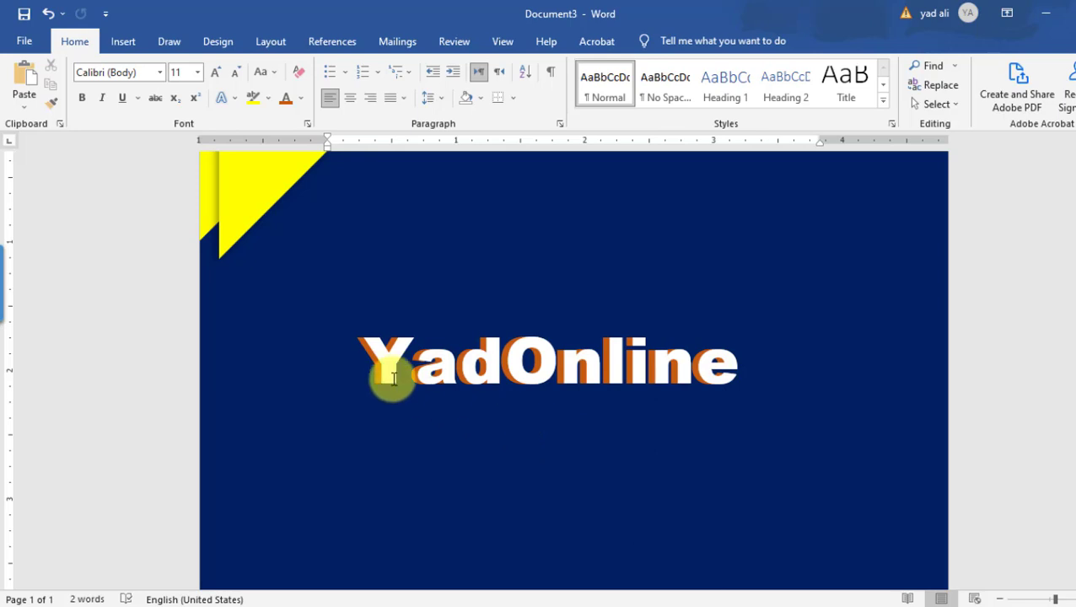
click(931, 104)
click(933, 144)
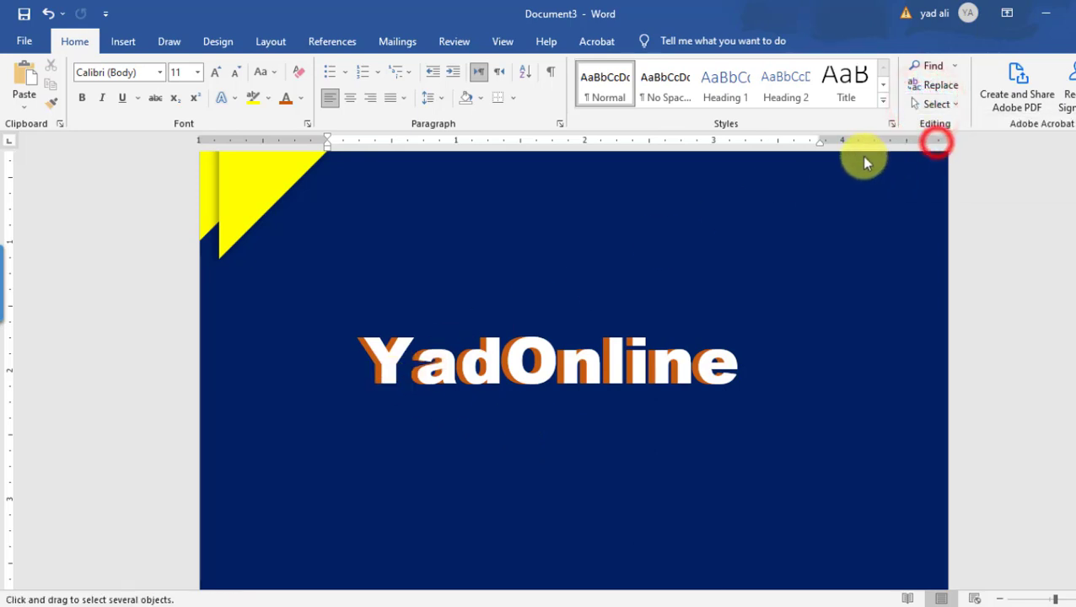
Marquee-select both YadOnline layers, group them, and shift the group slightly right.
drag(393, 374, 795, 447)
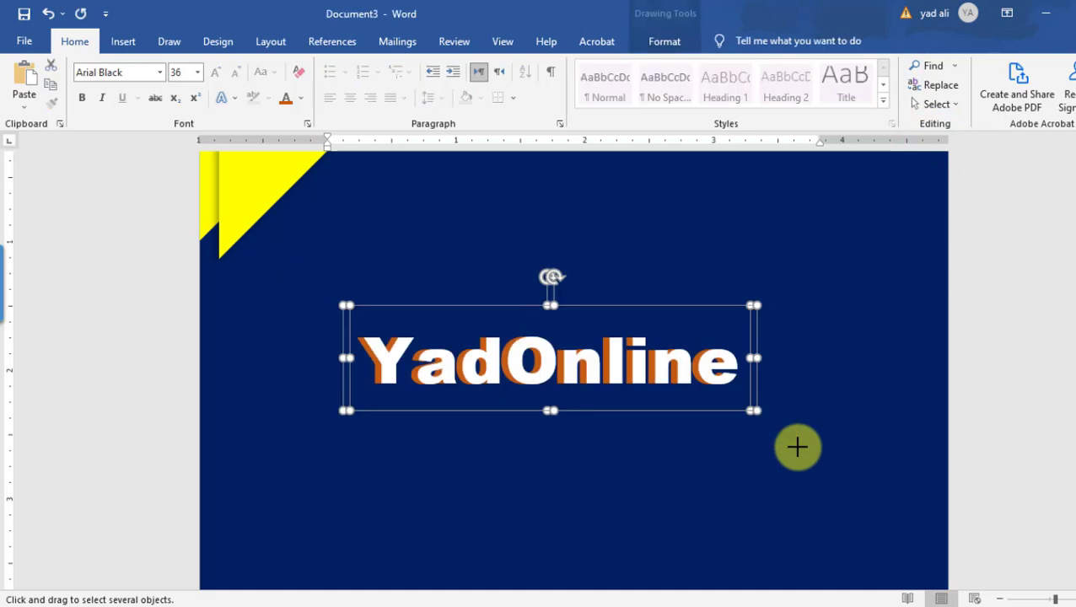
click(662, 47)
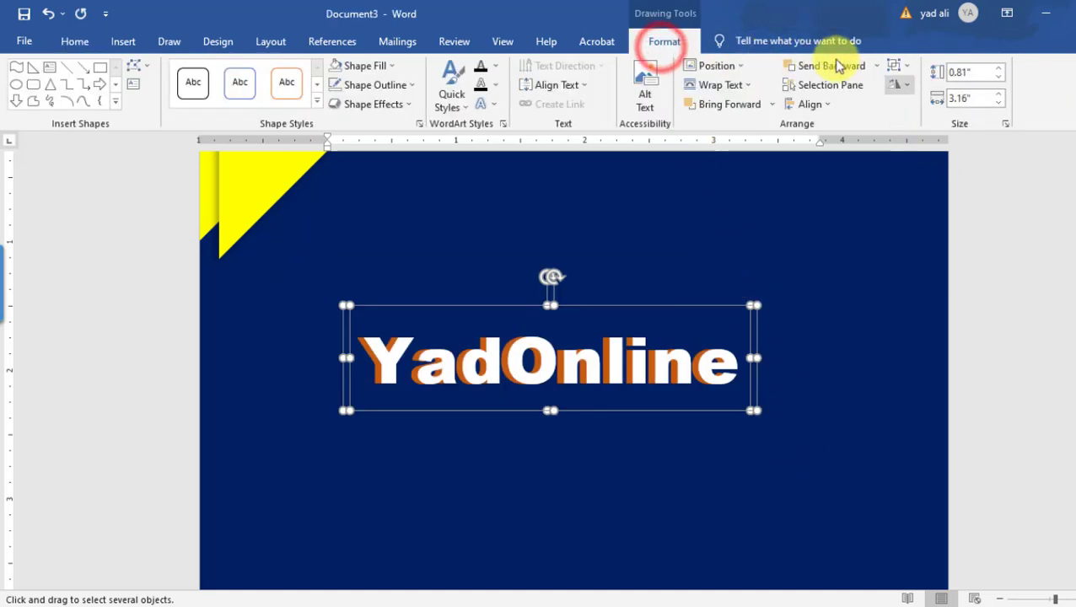
click(904, 65)
click(919, 87)
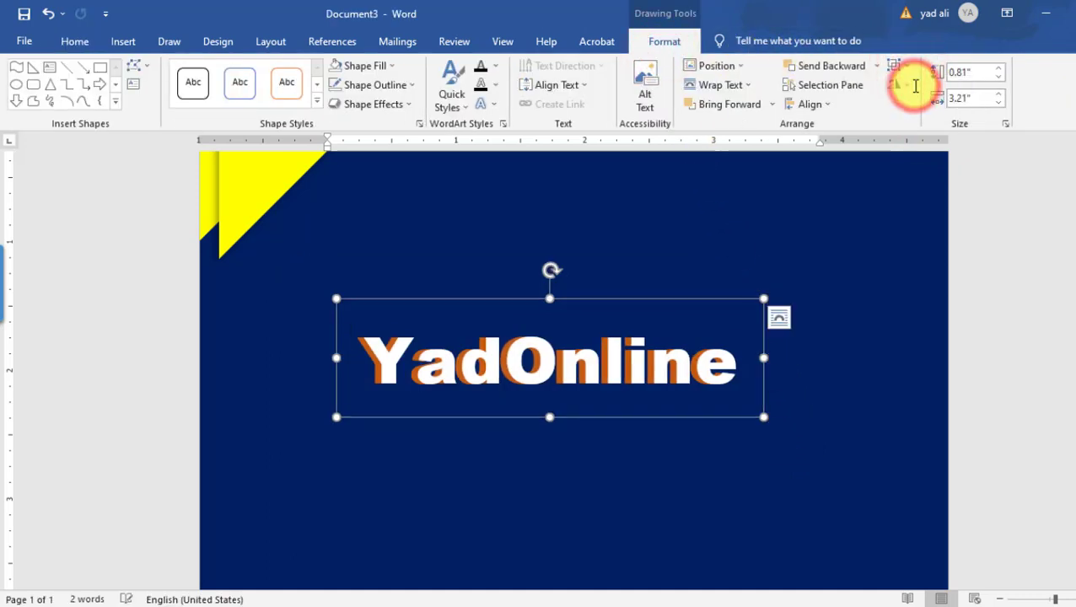
drag(648, 301, 670, 304)
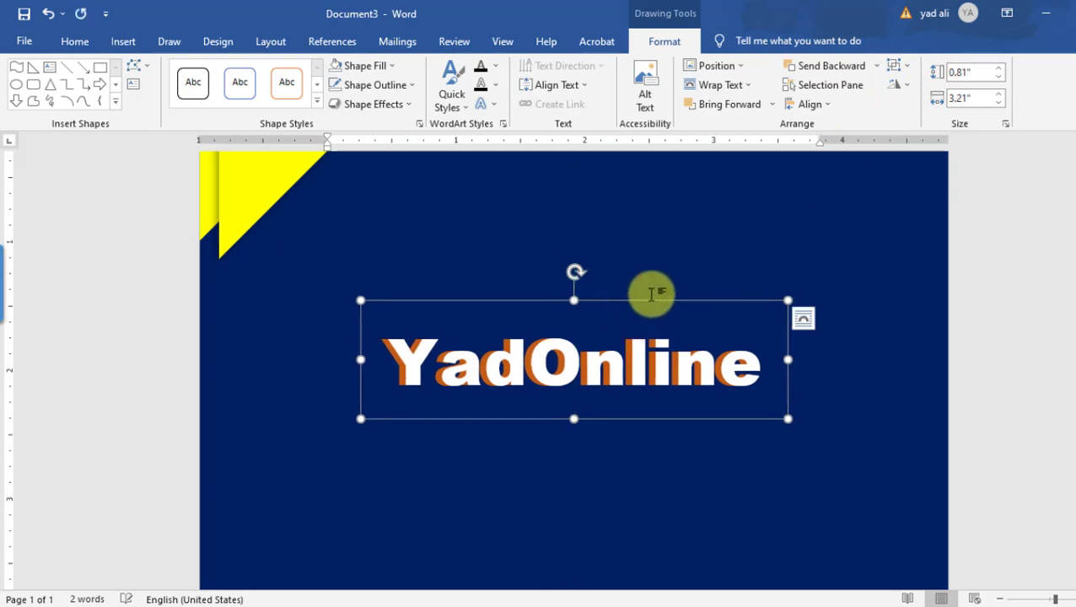
click(123, 41)
Add a text box below the title reading 'Training Academy' at 12 pt.
click(873, 108)
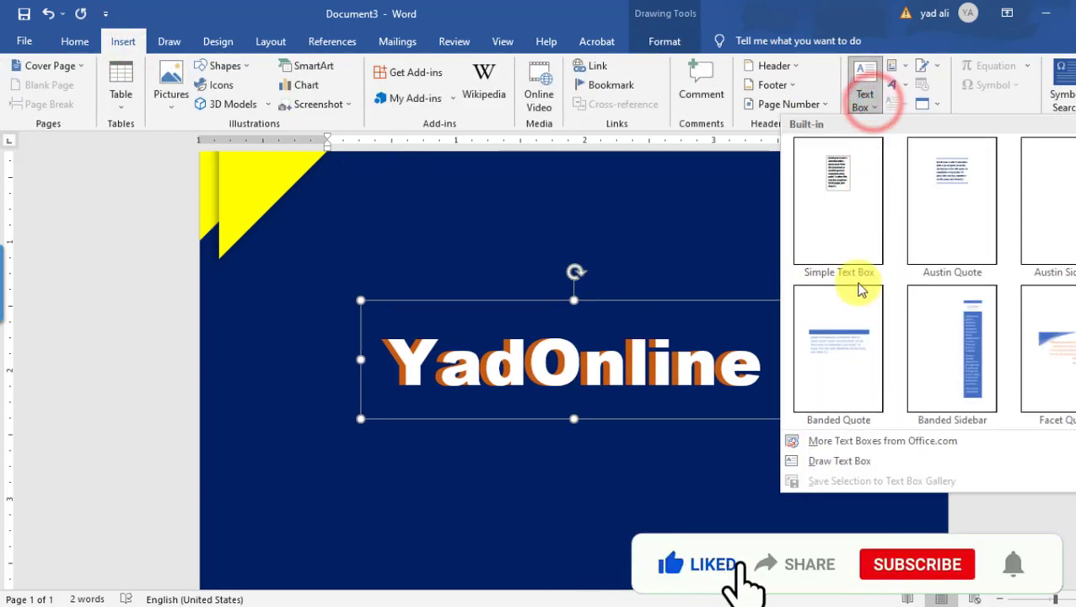
click(841, 461)
drag(447, 439, 749, 510)
text(Tr)
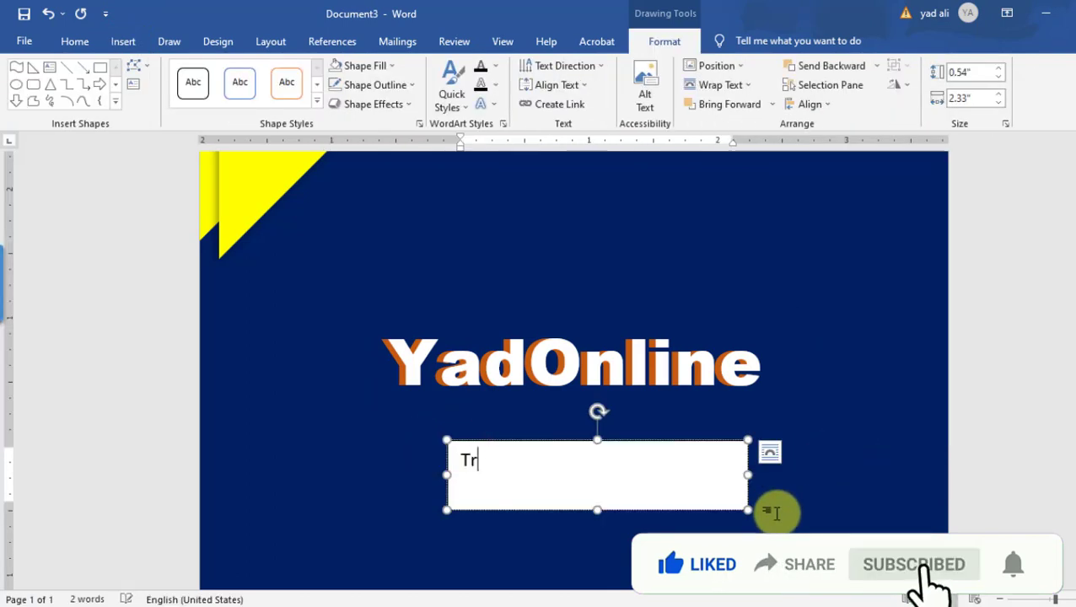
text(aining Academy)
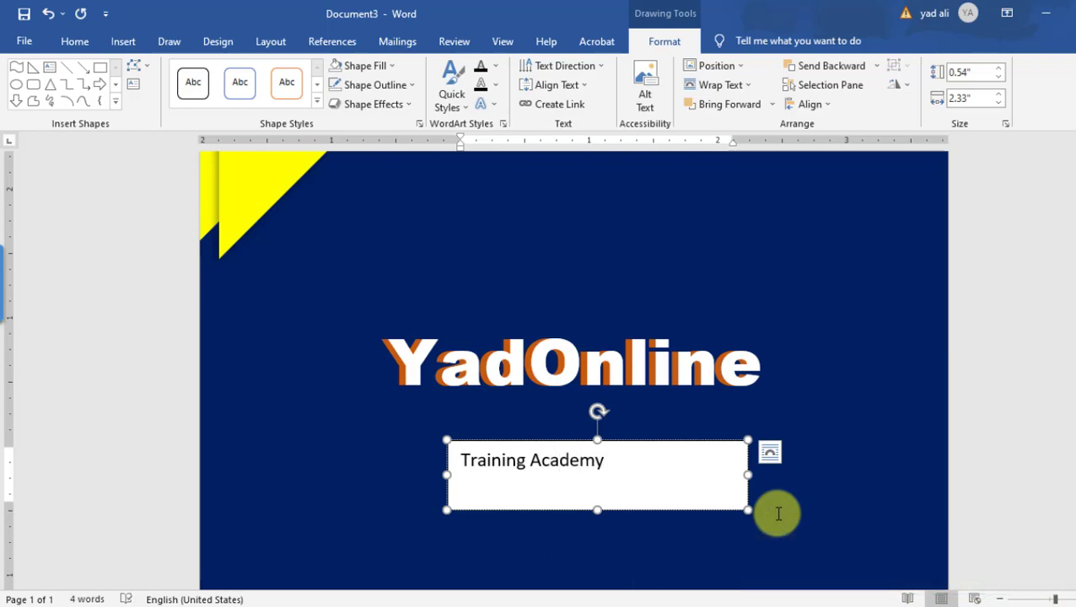
click(616, 457)
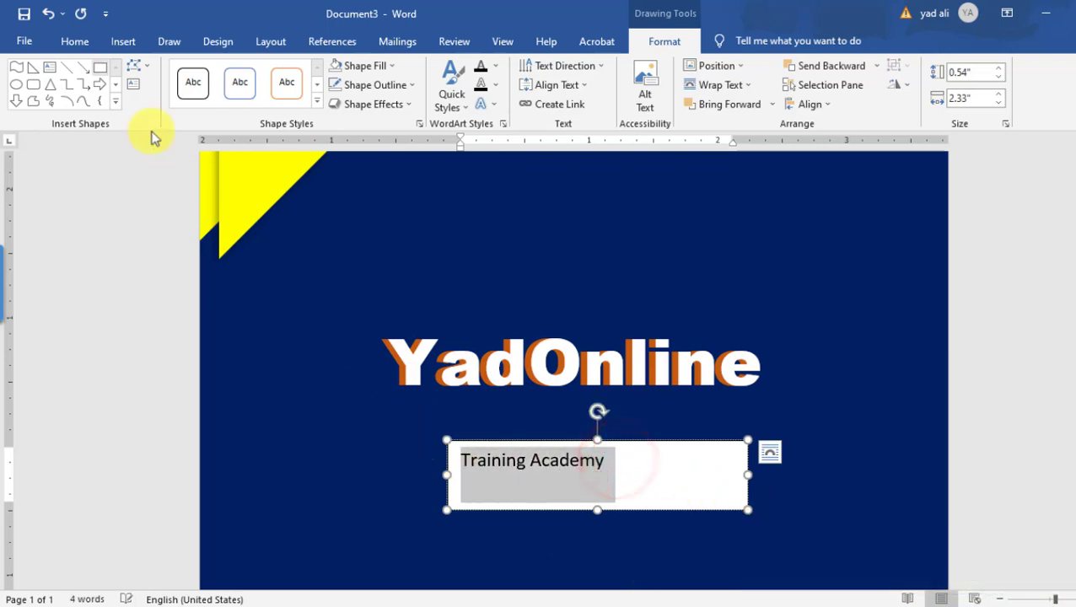
click(76, 44)
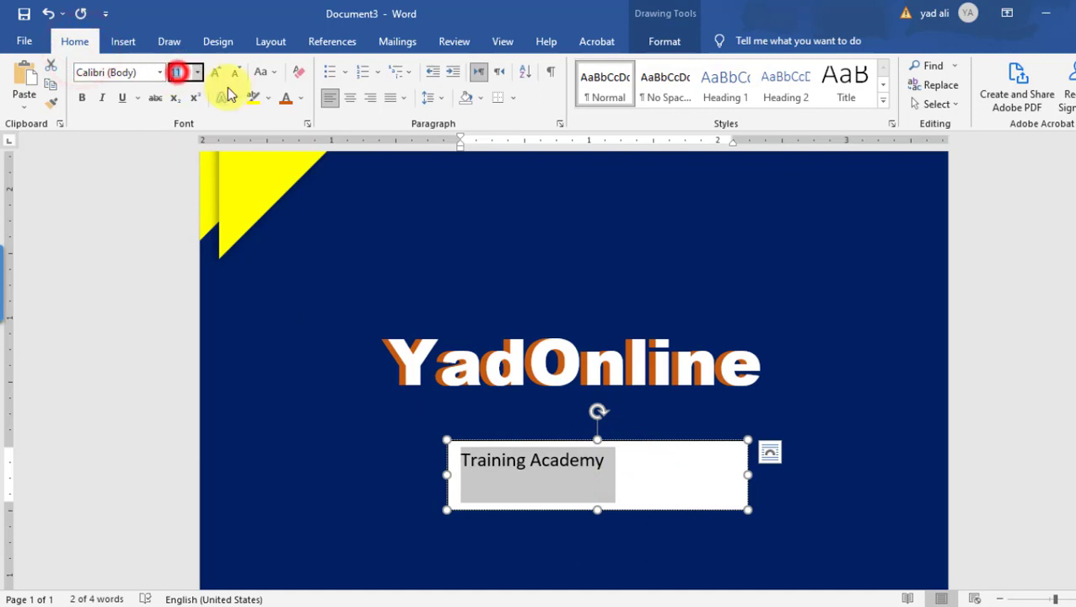
text(12)
key(Return)
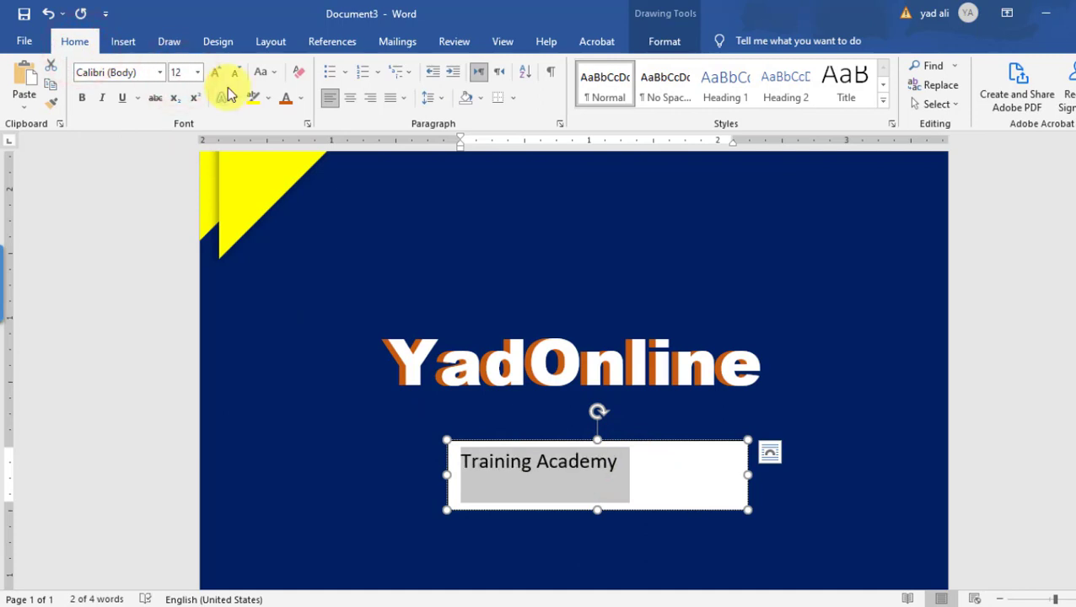
Make the Training Academy box fill-less and borderless with white text, sized to fit under the title.
click(663, 43)
click(384, 67)
click(397, 209)
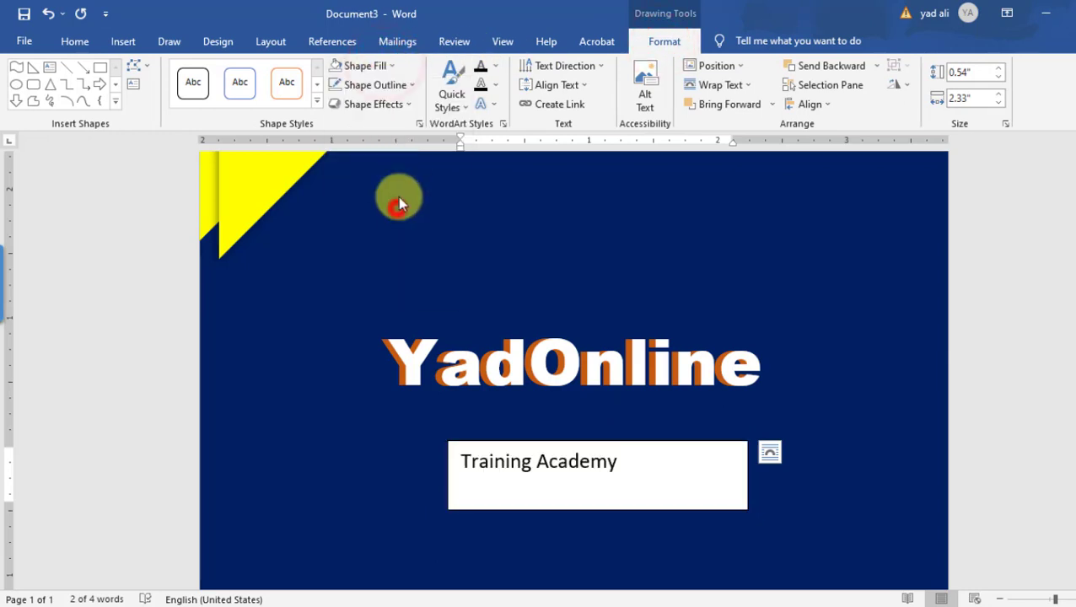
click(410, 85)
click(397, 229)
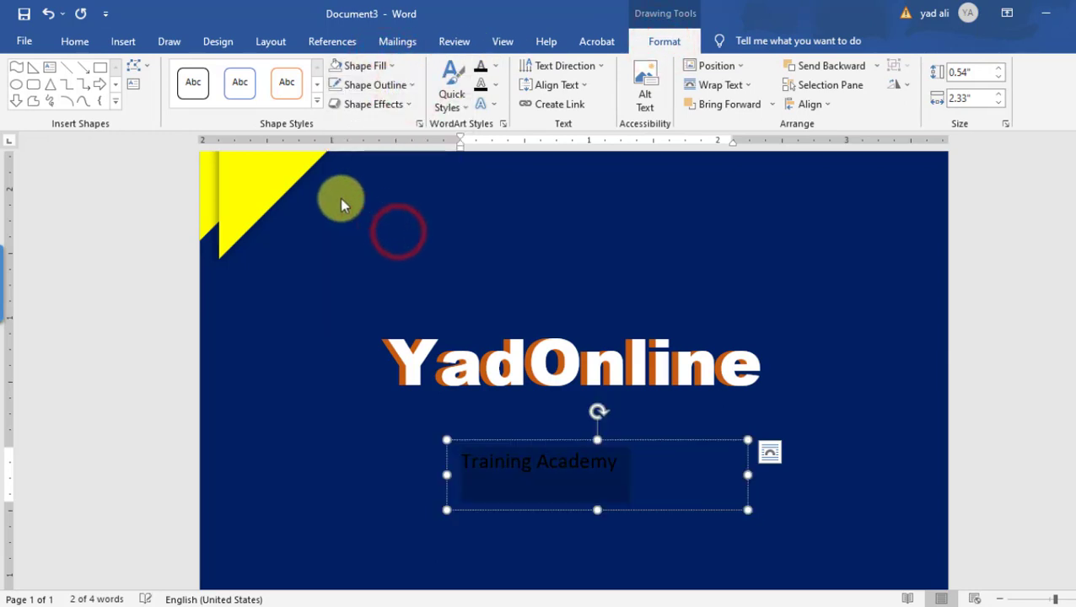
click(79, 45)
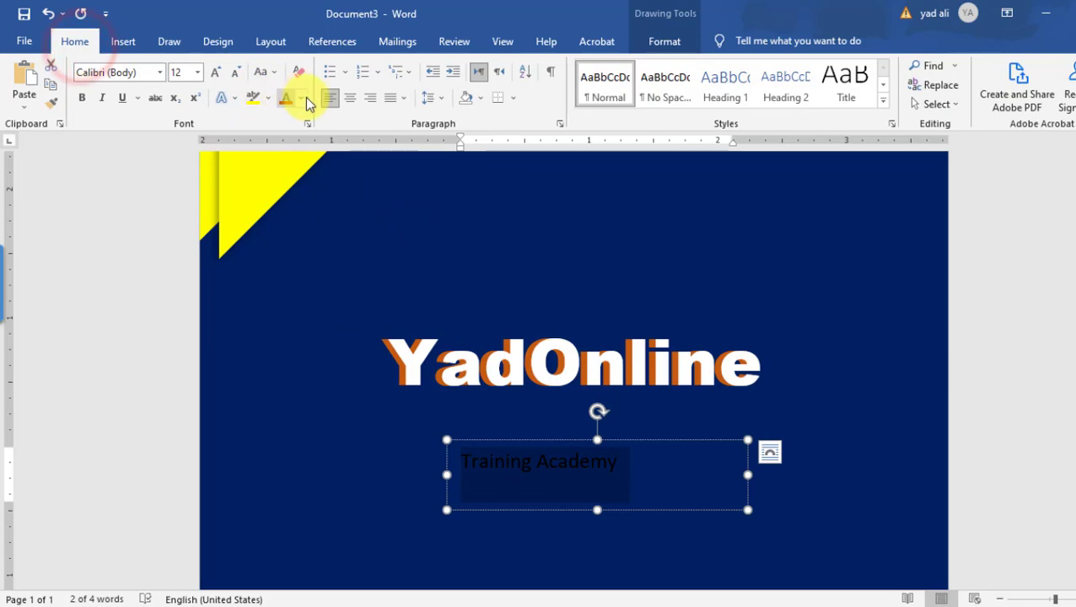
click(300, 97)
click(287, 161)
click(593, 493)
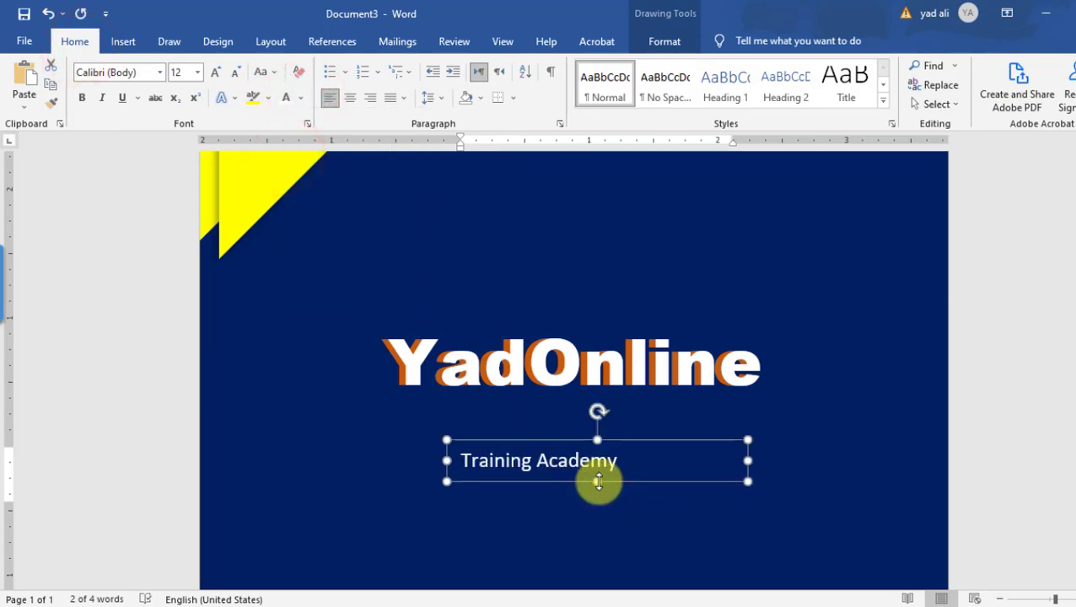
drag(598, 482, 598, 482)
drag(723, 461, 738, 387)
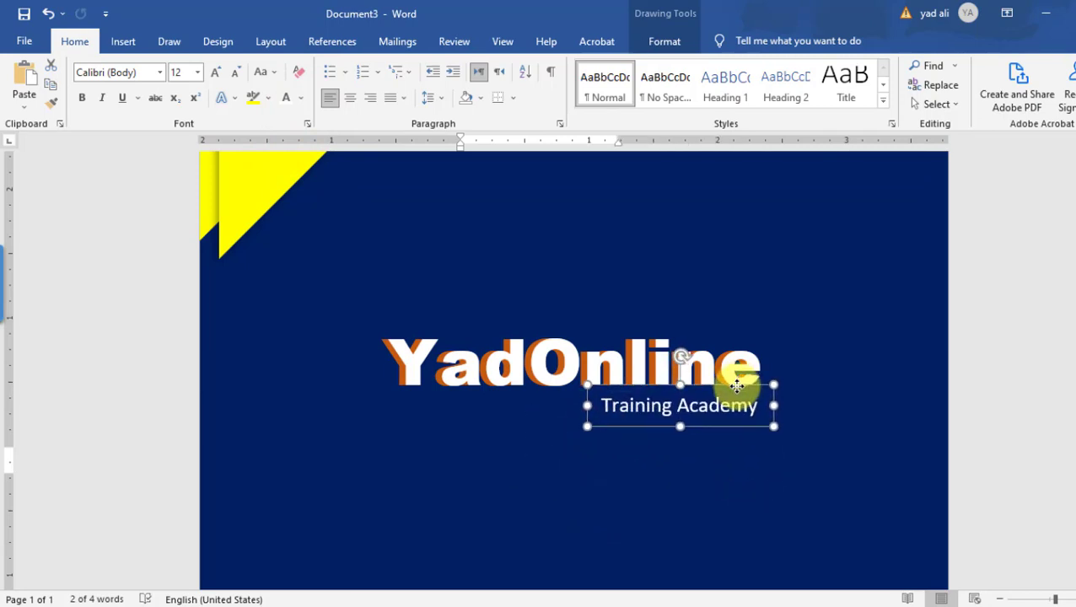
click(913, 461)
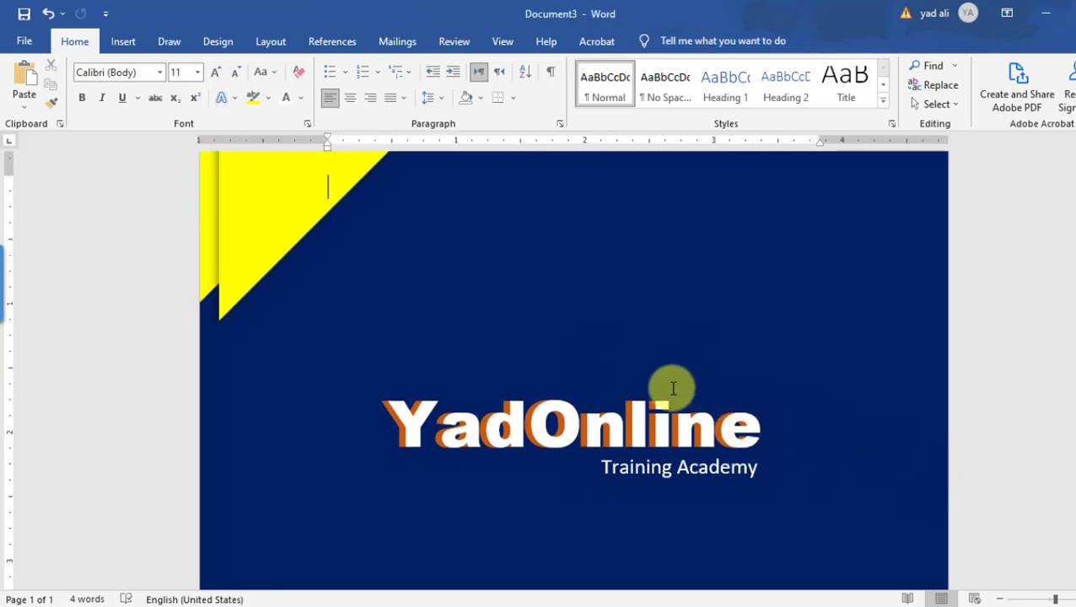
Marquee-select the YadOnline title and Training Academy text and group them.
scroll(673, 387, down, 4)
scroll(673, 388, up, 3)
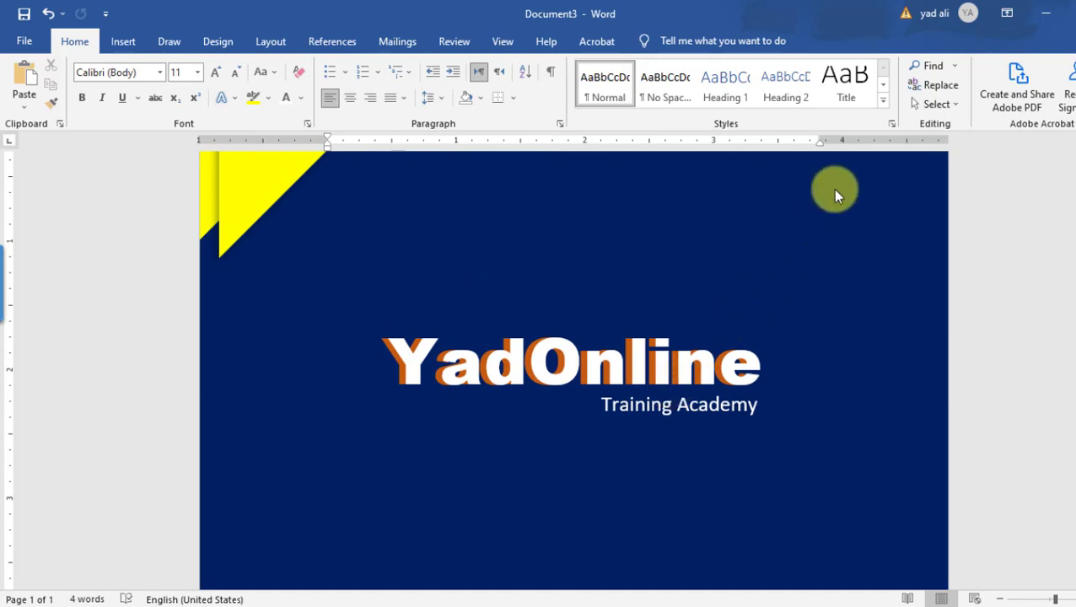
click(937, 104)
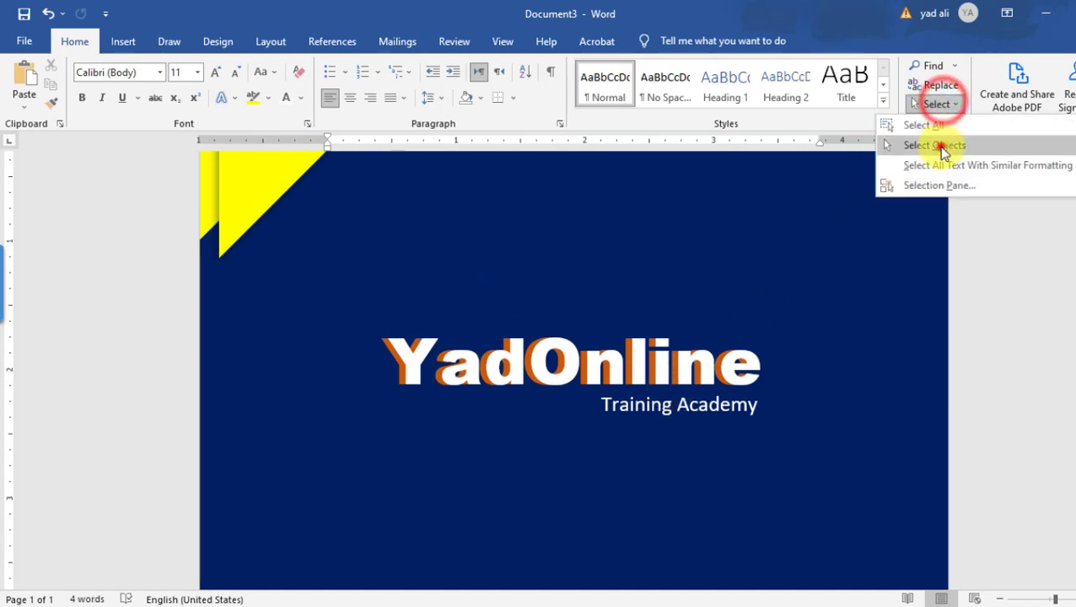
click(938, 147)
drag(330, 284, 869, 504)
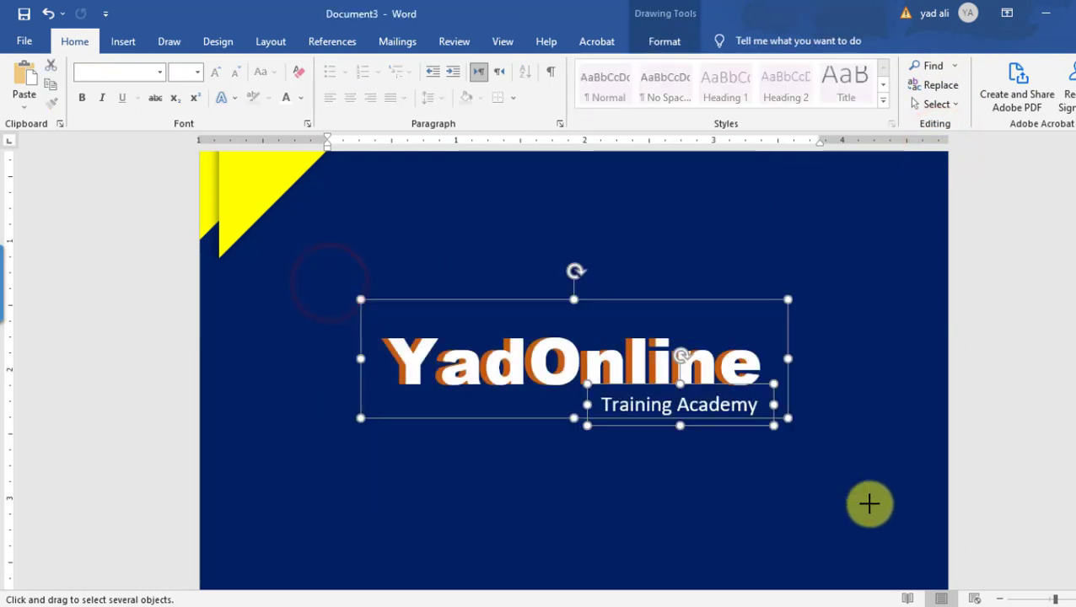
click(666, 44)
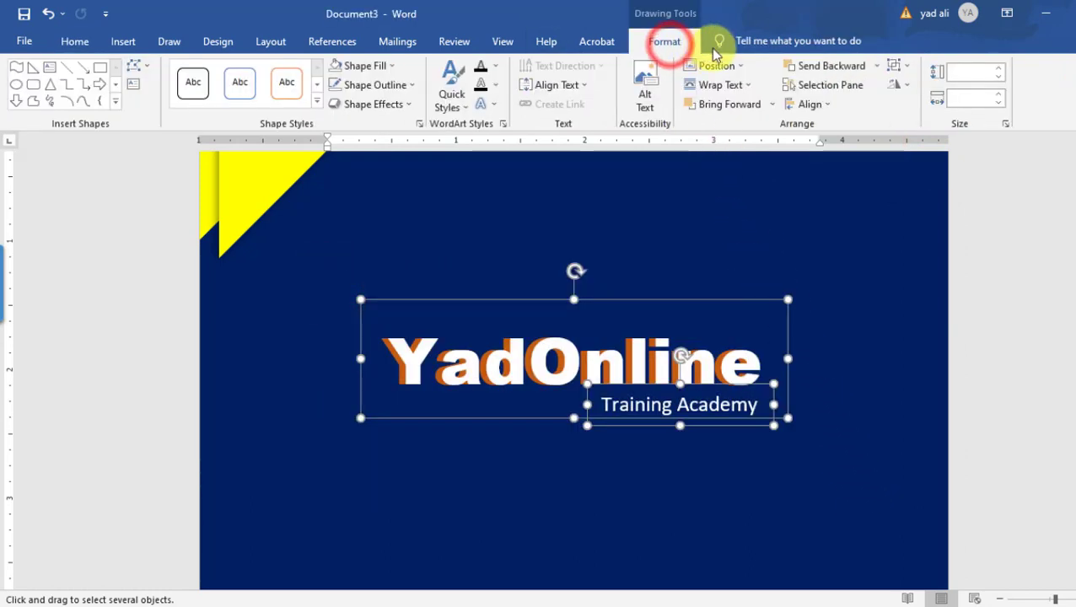
click(906, 67)
click(922, 107)
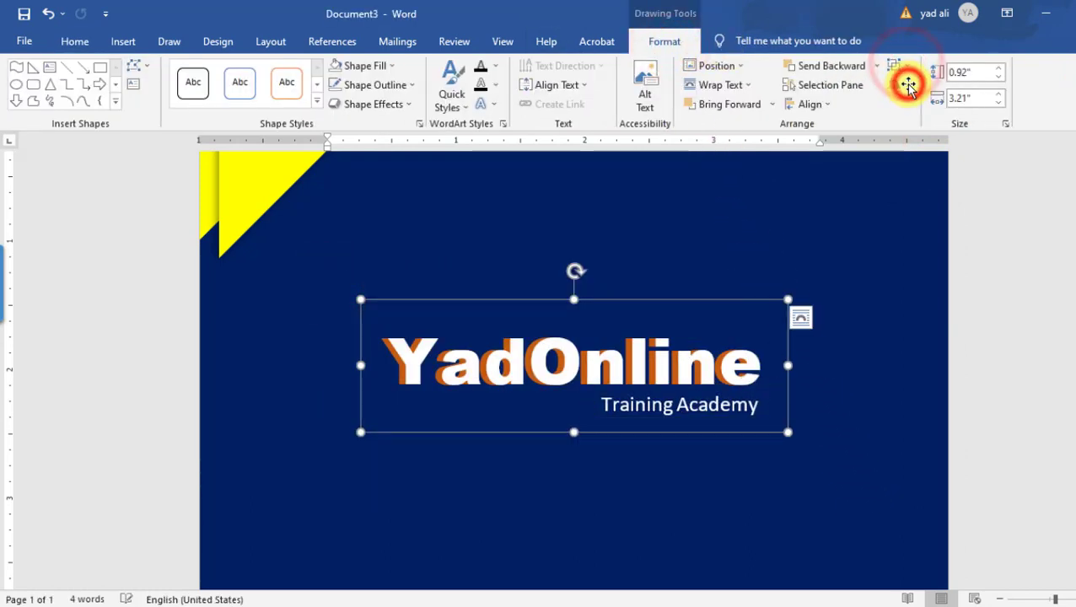
Rotate the grouped logo about 20° counter-clockwise.
drag(577, 261, 550, 253)
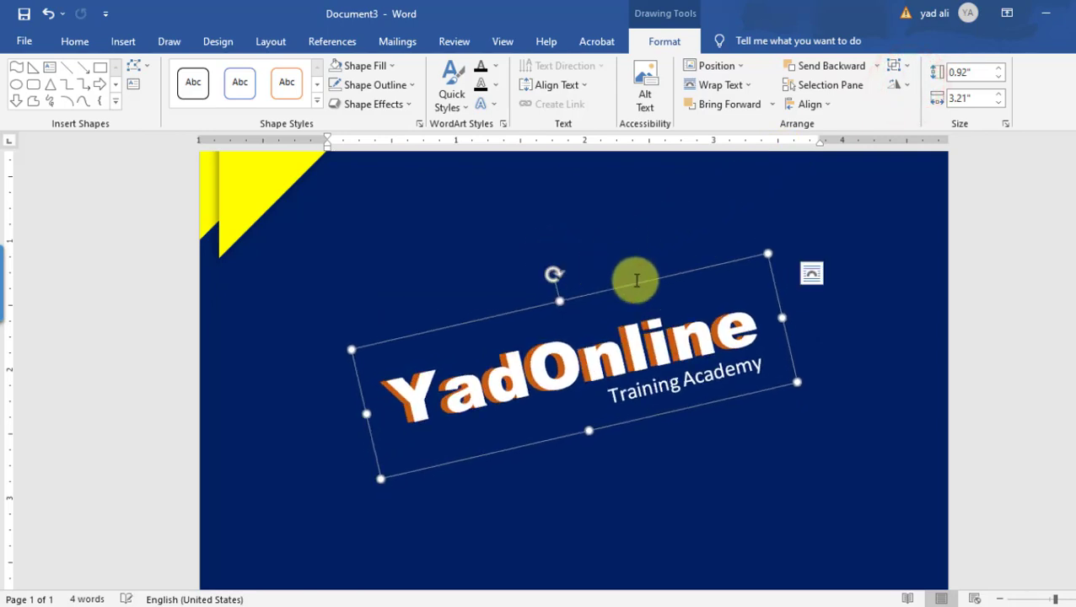
click(1025, 402)
scroll(1025, 402, up, 3)
scroll(665, 421, down, 5)
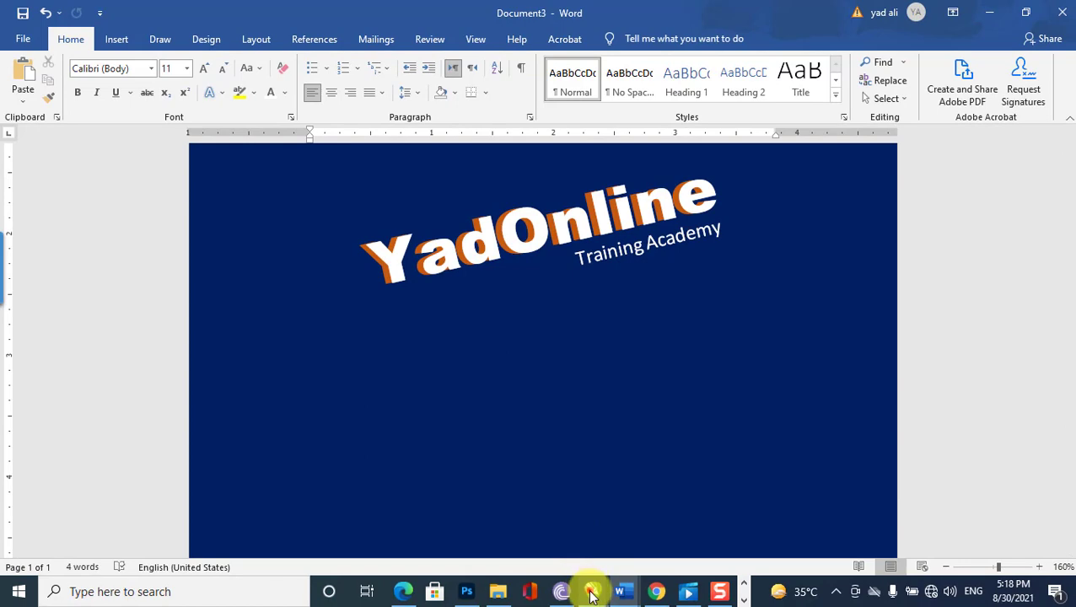
In CorelDRAW's Untitled-2, delete the old orange splash shape.
mouse_move(593, 592)
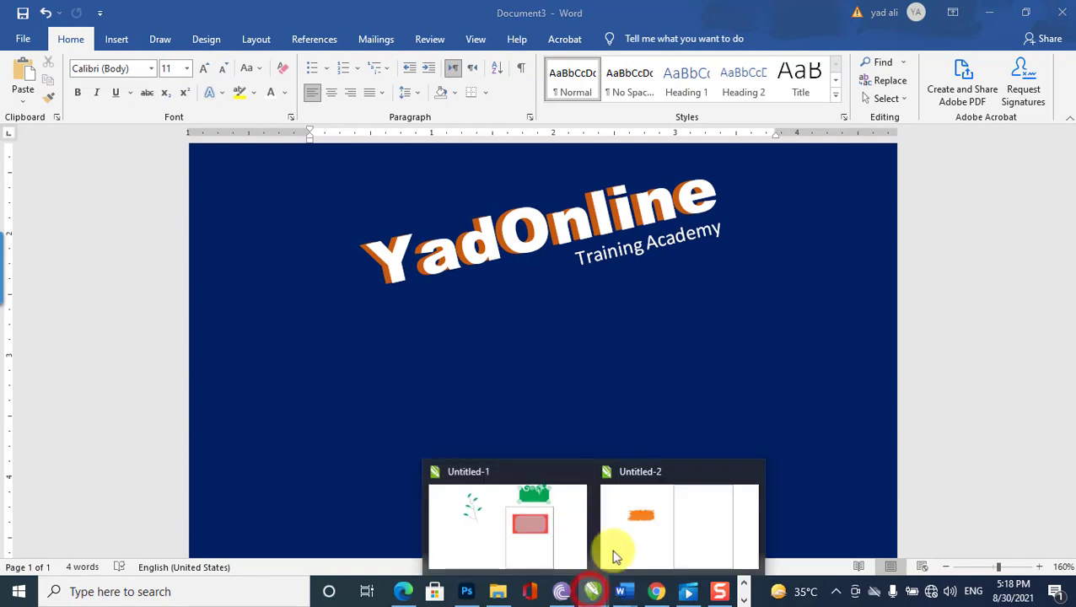
click(637, 509)
drag(396, 306, 471, 307)
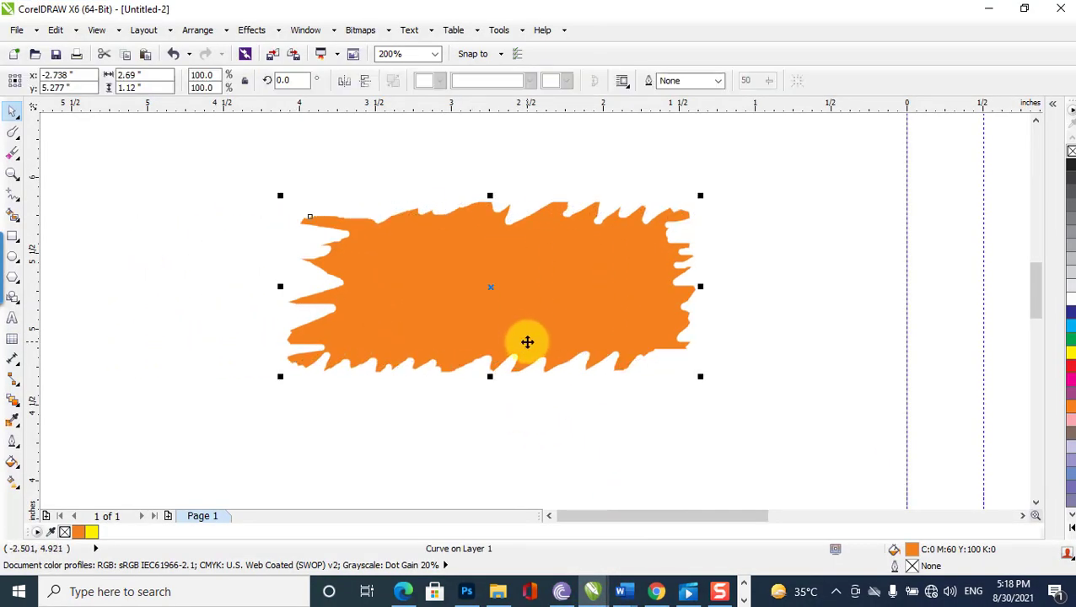
key(Delete)
Draw a wide rectangle filled solid orange with no outline.
click(12, 236)
drag(197, 199, 766, 402)
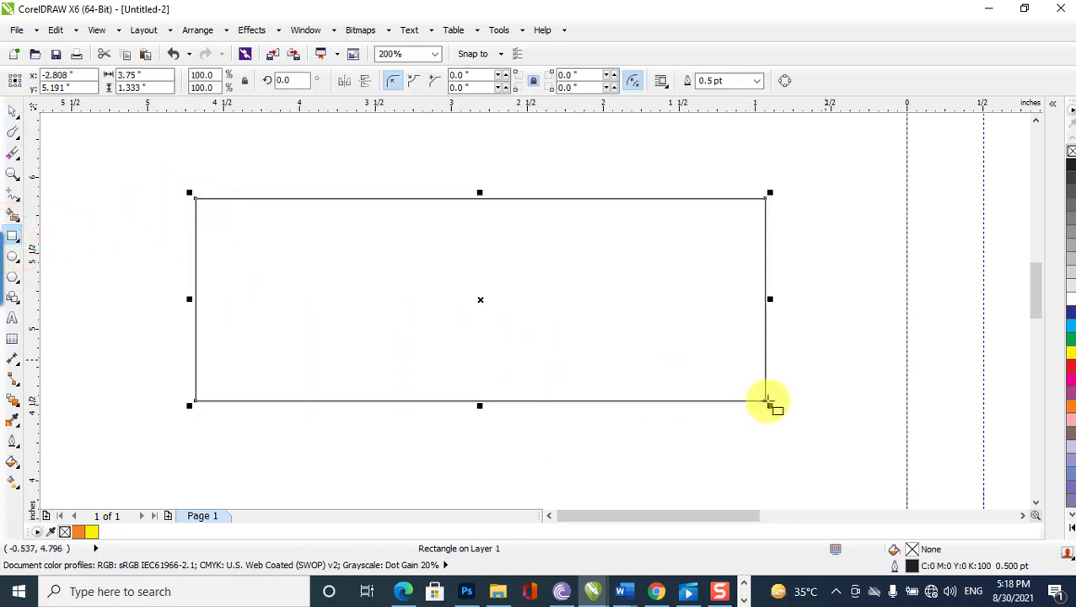
click(1070, 408)
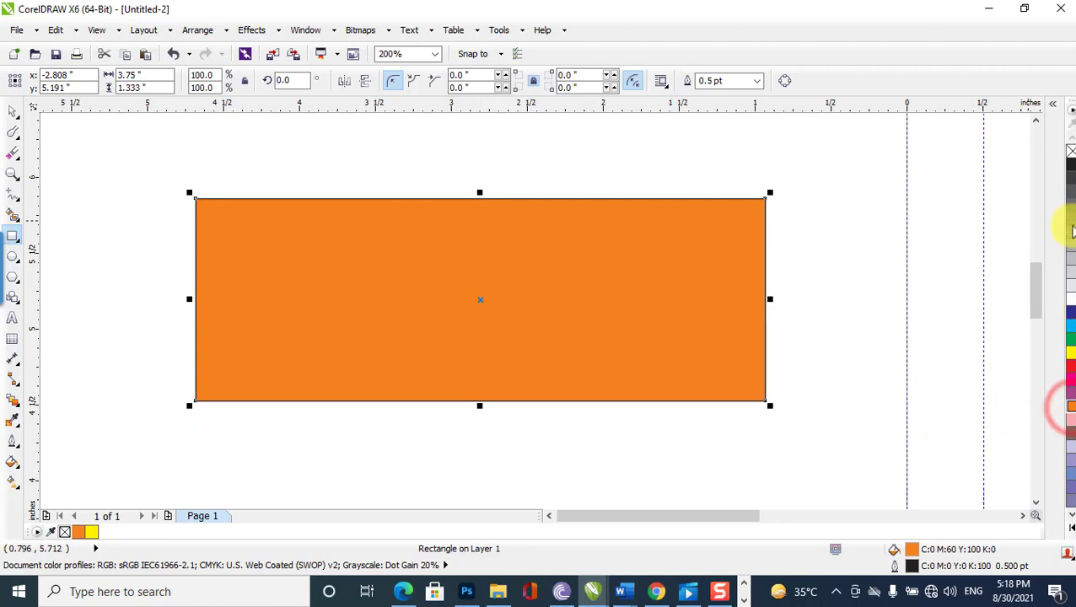
right_click(1069, 150)
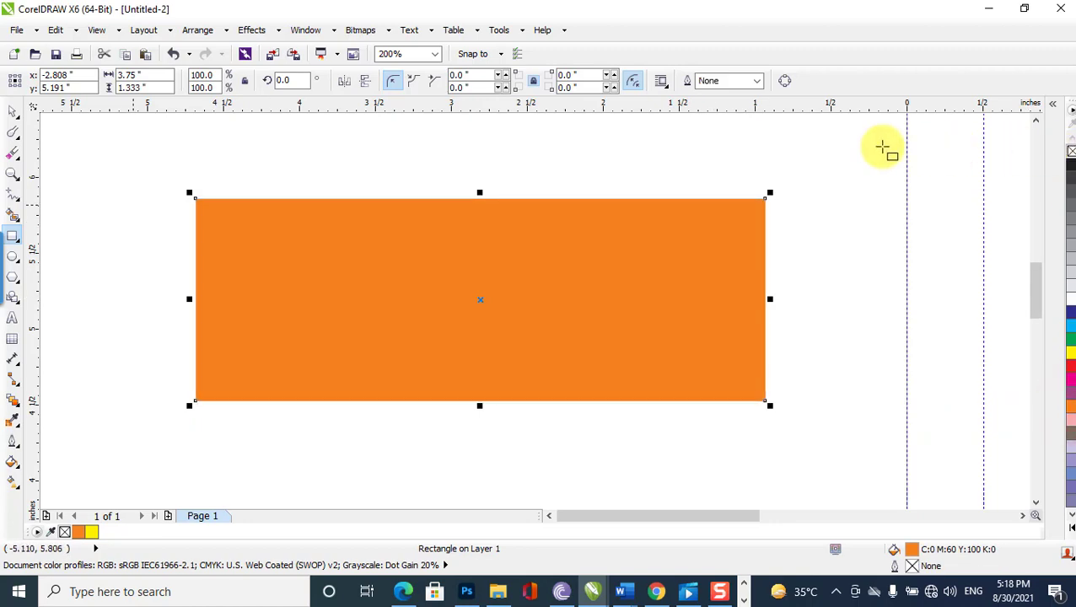
click(18, 138)
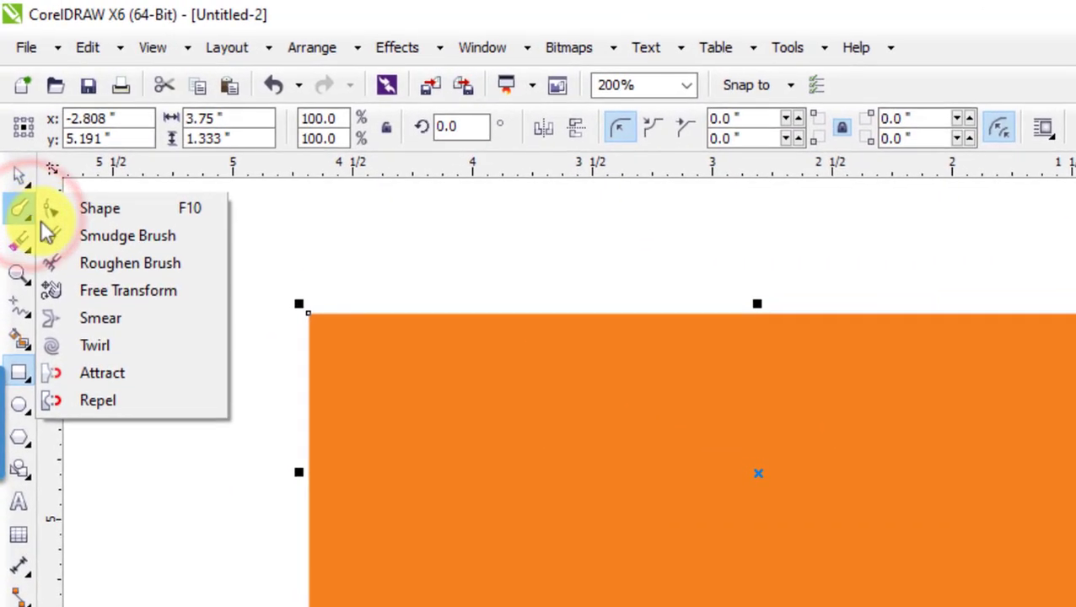
Roughen the orange rectangle's left edge with the Roughen Brush.
click(121, 260)
click(250, 395)
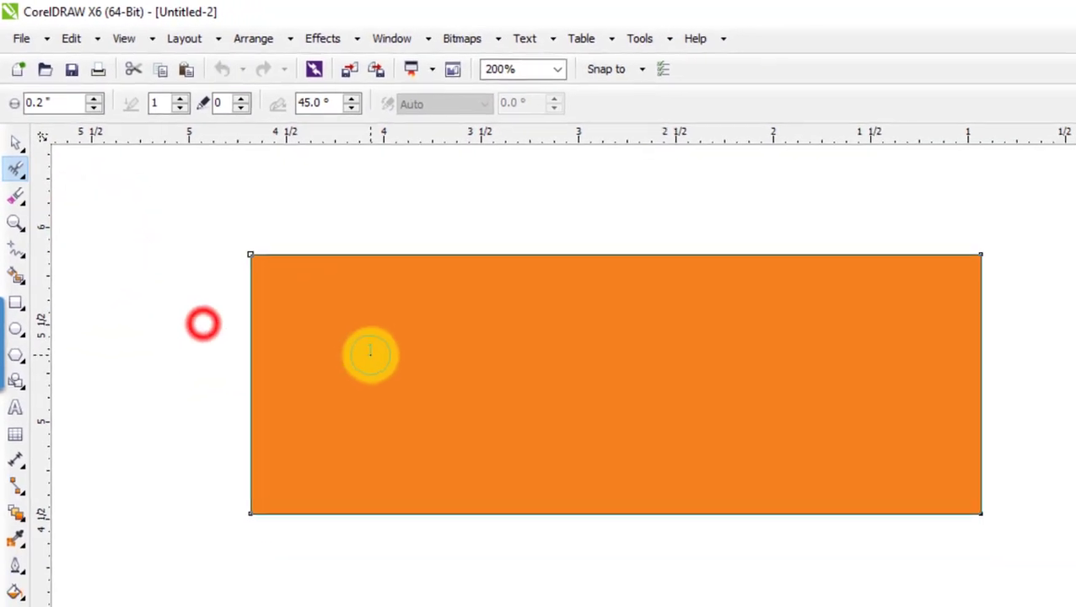
mouse_move(254, 376)
mouse_down()
mouse_move(209, 440)
mouse_move(279, 506)
mouse_move(206, 500)
mouse_up()
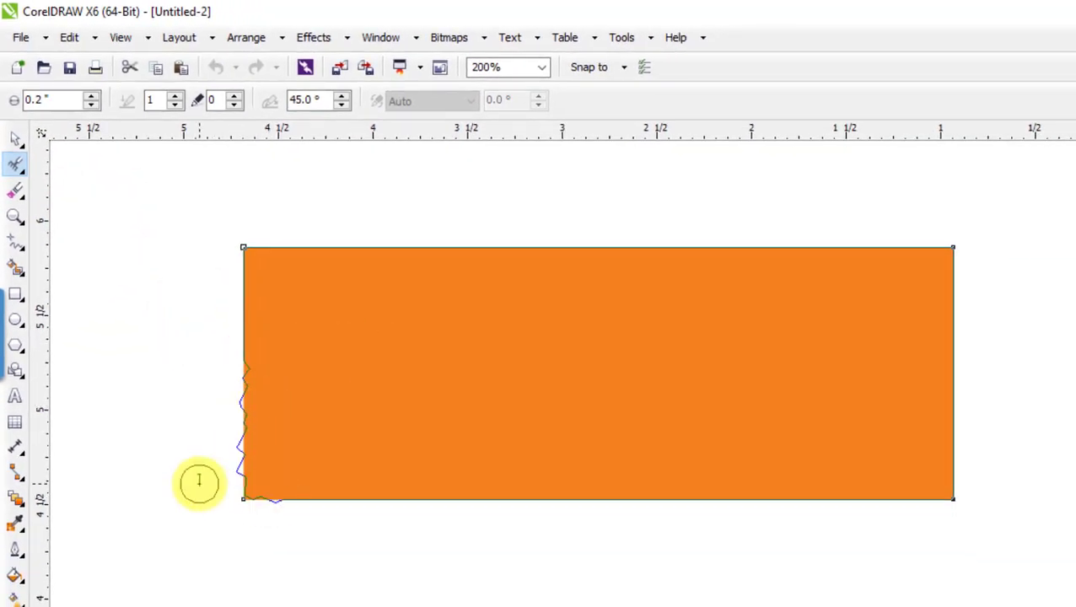
mouse_move(241, 346)
mouse_down()
mouse_move(264, 329)
mouse_move(257, 297)
mouse_move(223, 268)
mouse_move(261, 270)
mouse_up()
Roughen the rectangle's right edge and top-right corner into jagged points.
click(962, 468)
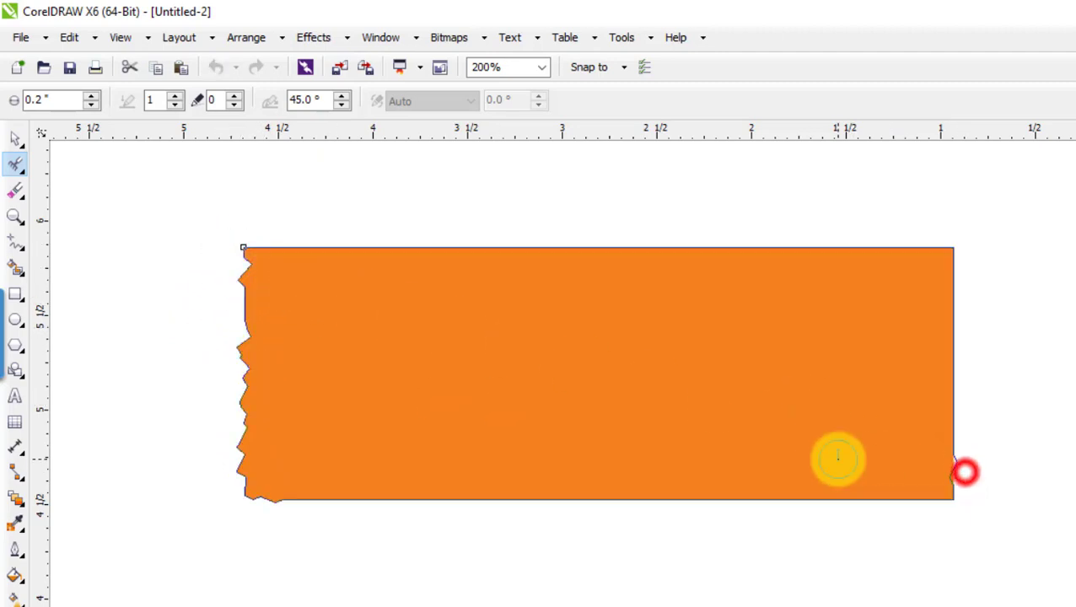
mouse_move(955, 408)
mouse_down()
mouse_move(960, 334)
mouse_move(923, 289)
mouse_move(986, 247)
mouse_move(953, 445)
mouse_move(881, 432)
mouse_up()
click(999, 379)
click(957, 331)
click(979, 290)
drag(953, 252, 928, 258)
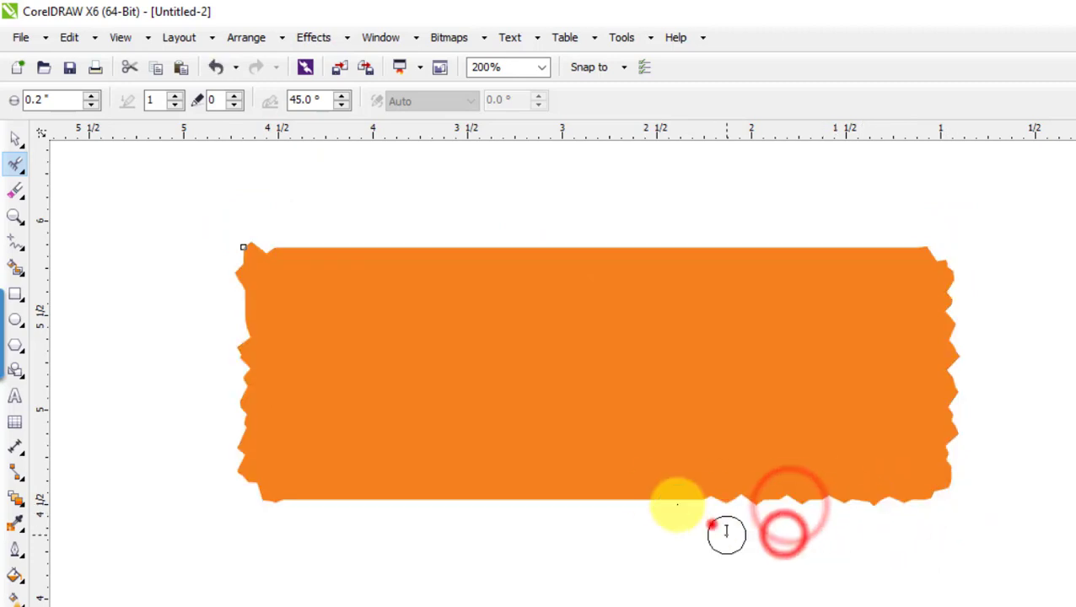
Roughen the bottom and top edges of the rectangle.
drag(552, 525, 330, 524)
mouse_move(929, 209)
mouse_down()
mouse_move(893, 257)
mouse_move(840, 278)
mouse_move(794, 251)
mouse_move(736, 260)
mouse_move(699, 244)
mouse_move(548, 271)
mouse_move(502, 257)
mouse_move(453, 269)
mouse_move(385, 246)
mouse_move(289, 247)
mouse_move(280, 261)
mouse_up()
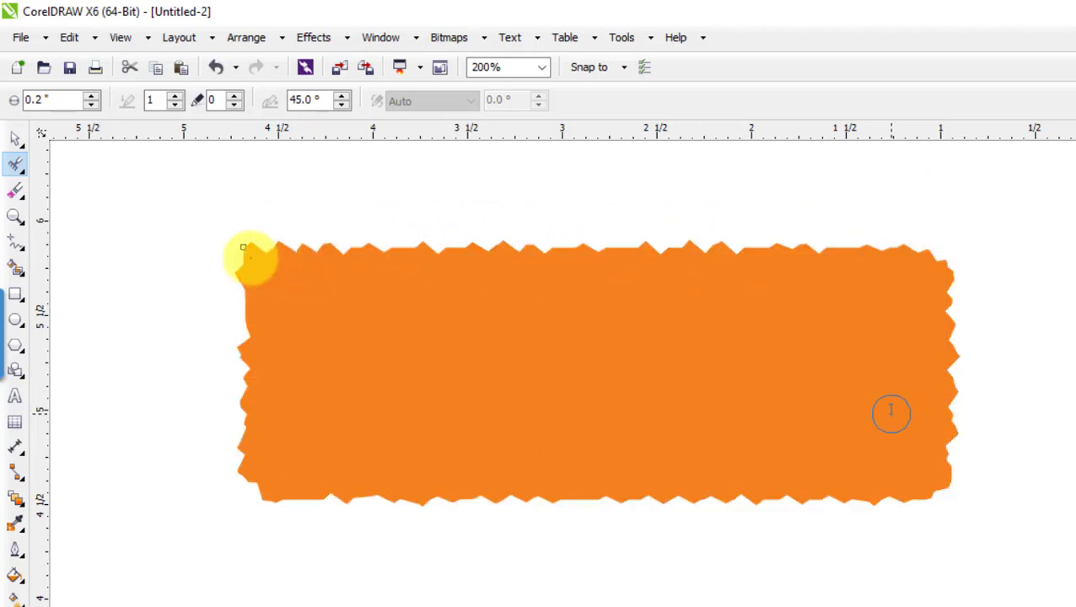
click(18, 196)
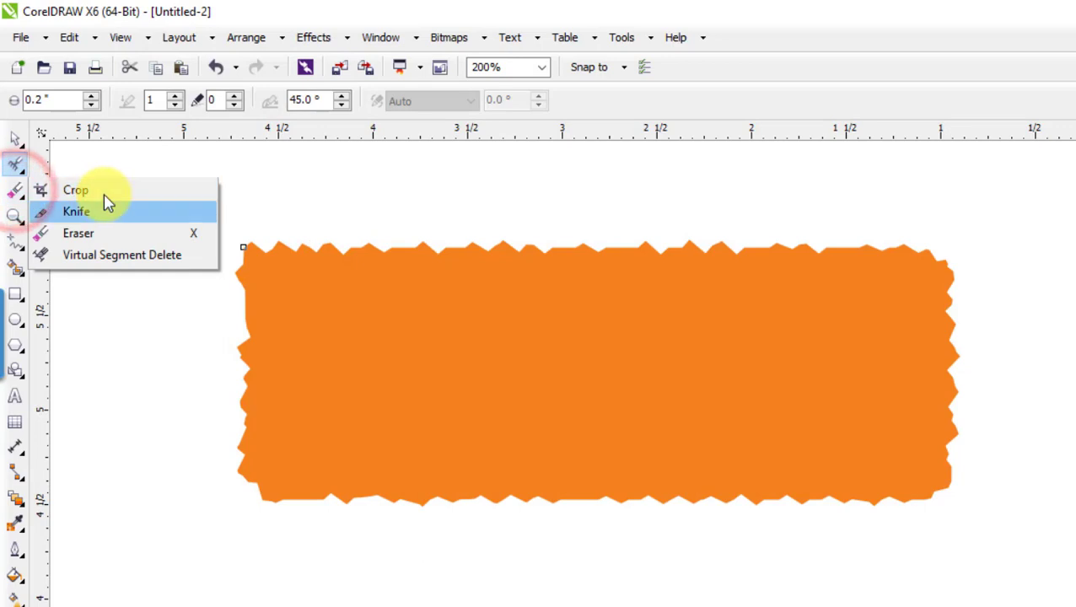
Erase wavy zigzag notches along the left, right, bottom and top edges of the orange shape.
click(93, 233)
click(221, 278)
mouse_move(188, 297)
mouse_down()
mouse_move(187, 366)
mouse_move(213, 427)
mouse_move(318, 511)
mouse_up()
mouse_move(1011, 466)
mouse_down()
mouse_move(881, 464)
mouse_move(932, 303)
mouse_move(821, 247)
mouse_up()
mouse_move(898, 523)
mouse_down()
mouse_move(786, 479)
mouse_move(625, 473)
mouse_move(521, 522)
mouse_move(384, 484)
mouse_move(330, 508)
mouse_up()
mouse_move(799, 219)
mouse_down()
mouse_move(764, 247)
mouse_move(529, 269)
mouse_move(306, 229)
mouse_move(235, 265)
mouse_move(377, 250)
mouse_up()
click(927, 256)
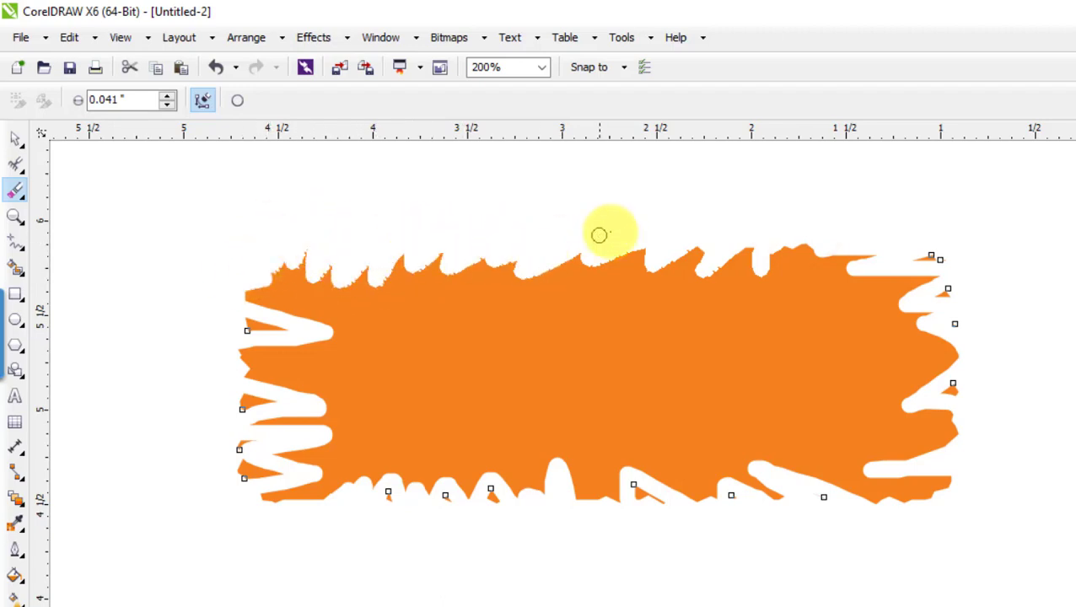
Export the selected orange splash to the Desktop as Untitled-2.png, then return to Word.
click(15, 140)
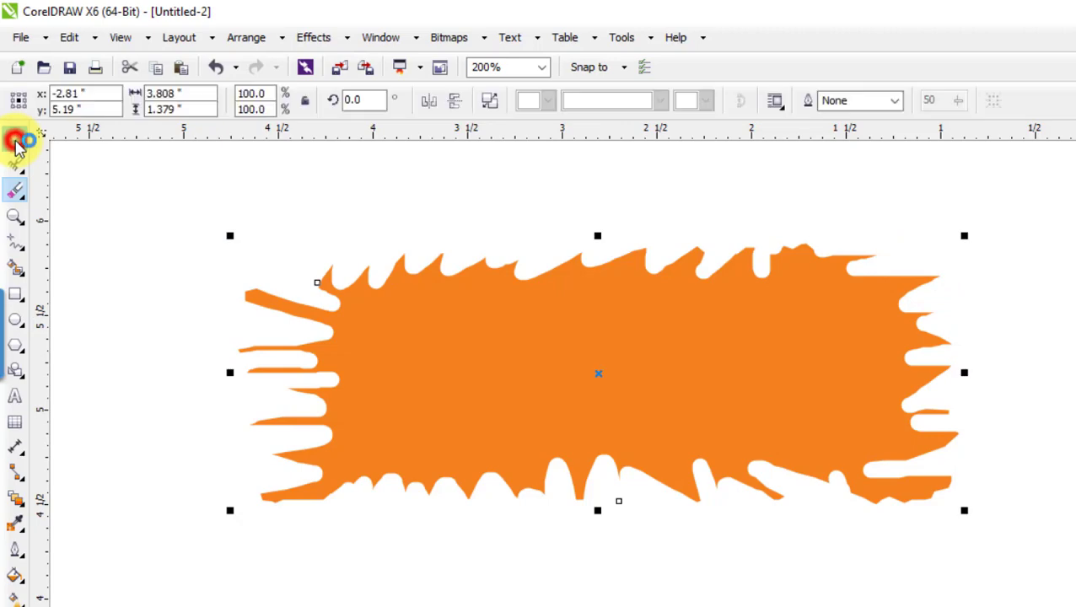
click(629, 341)
click(20, 38)
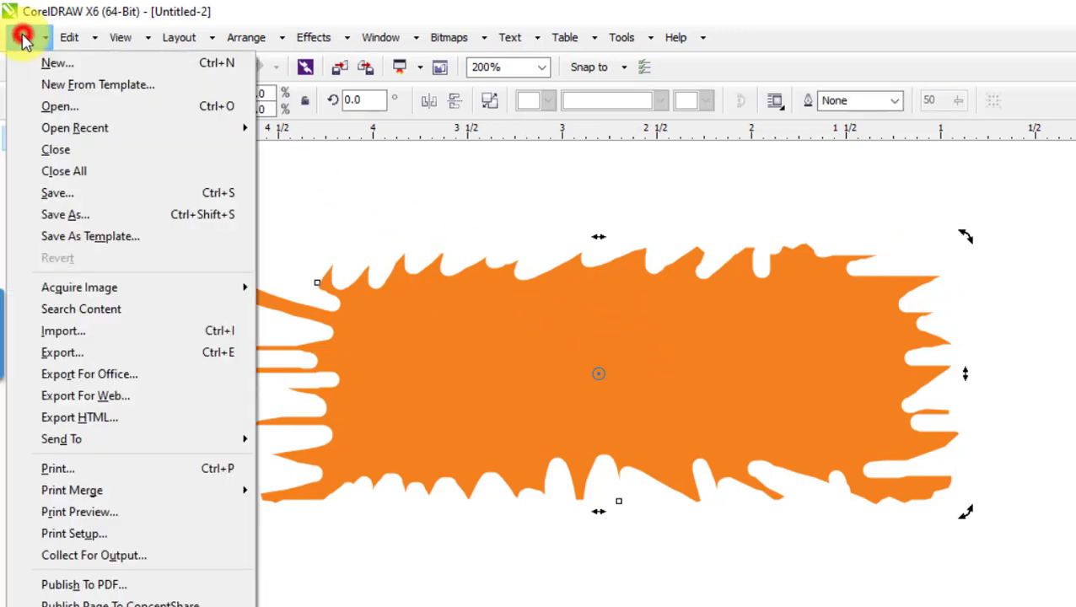
click(96, 354)
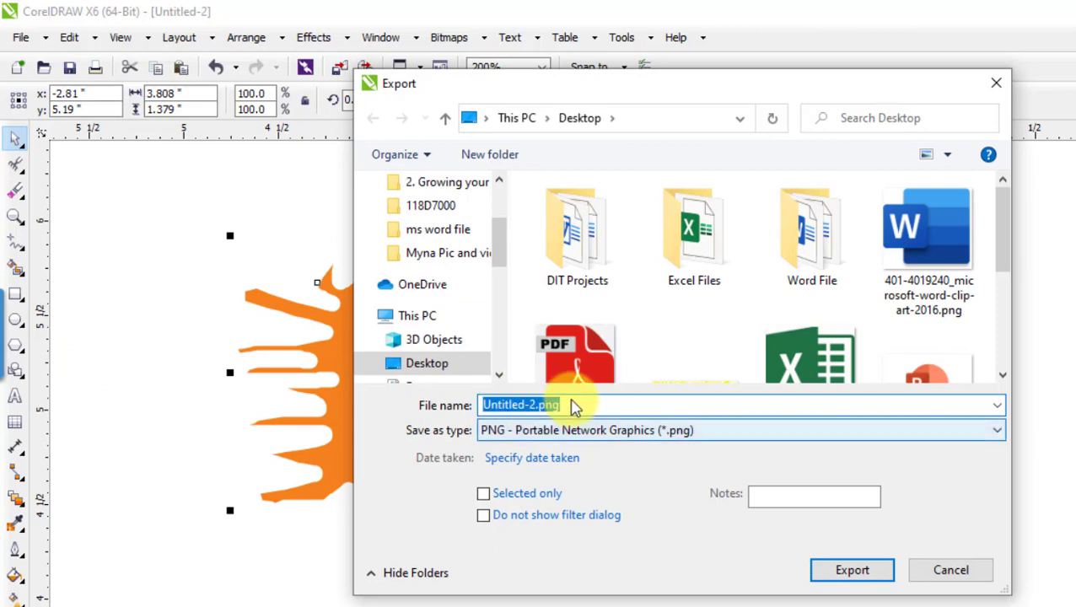
scroll(480, 287, up, 3)
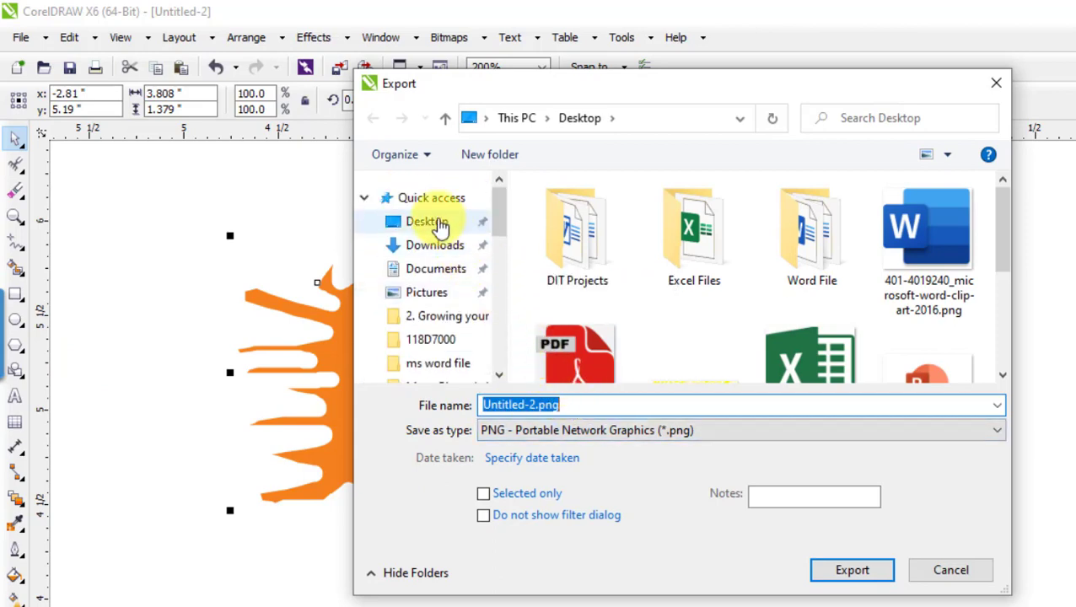
click(438, 221)
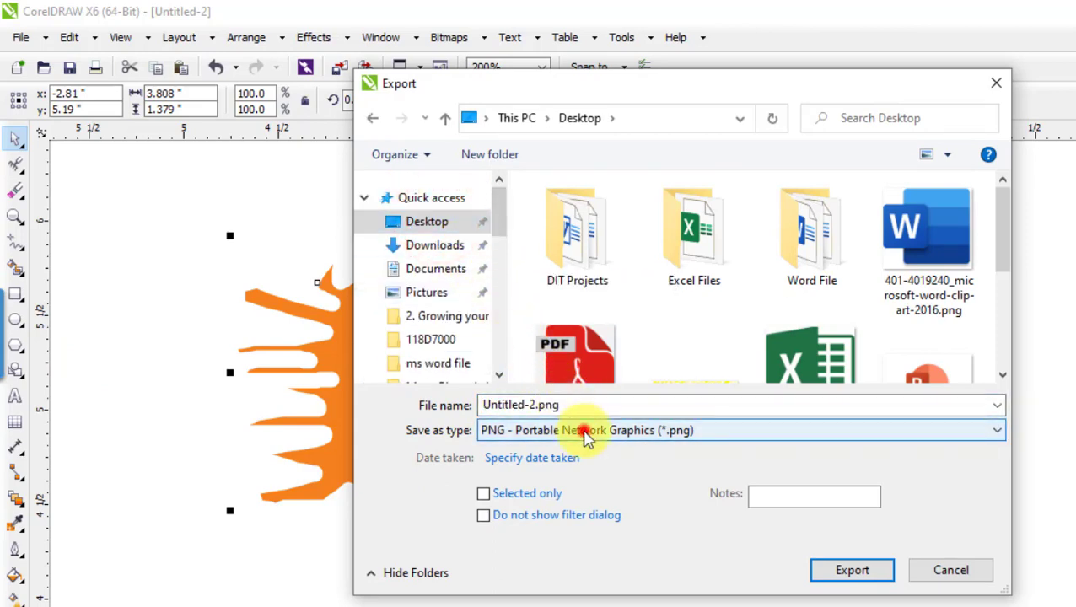
click(584, 432)
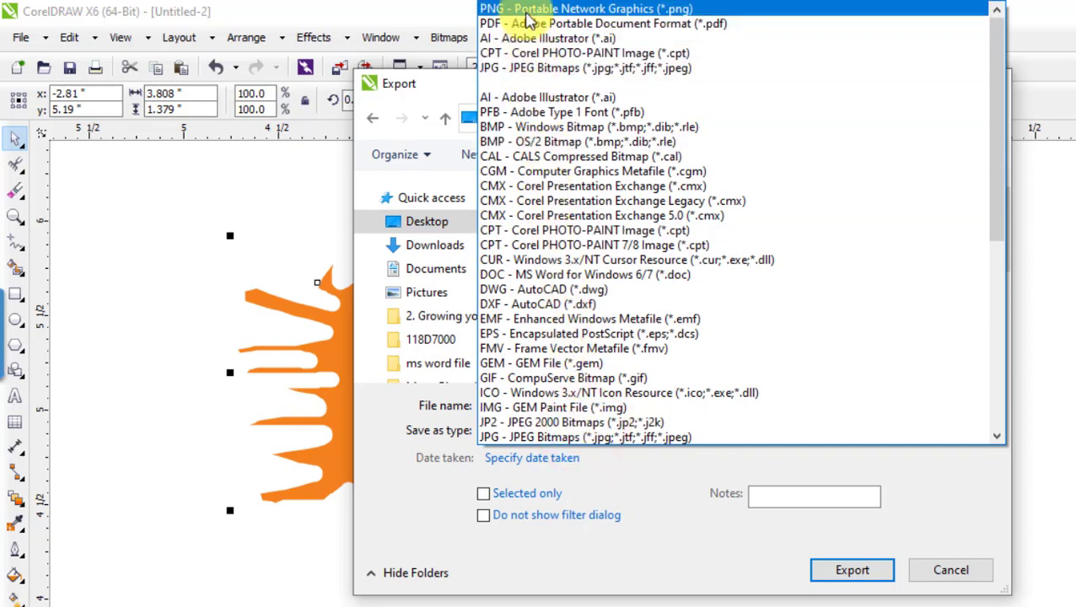
click(521, 10)
double_click(548, 403)
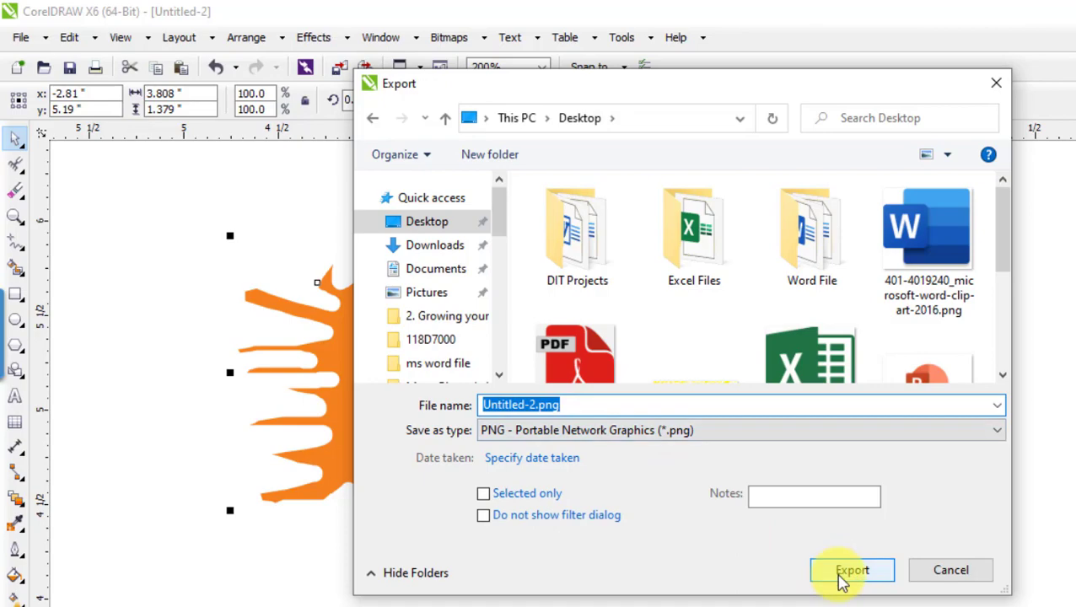
click(842, 577)
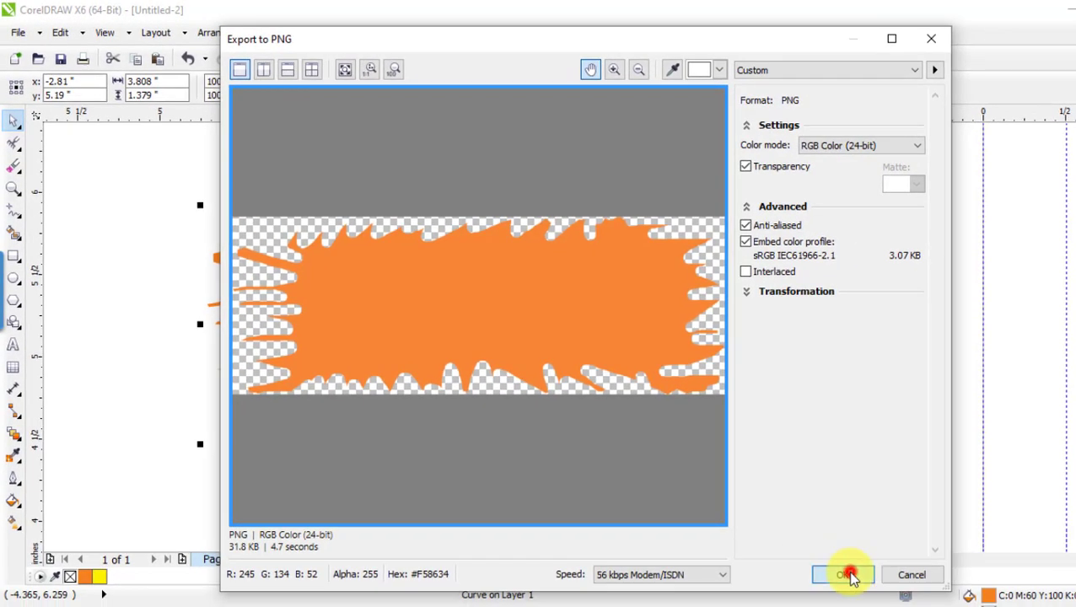
click(843, 575)
click(623, 590)
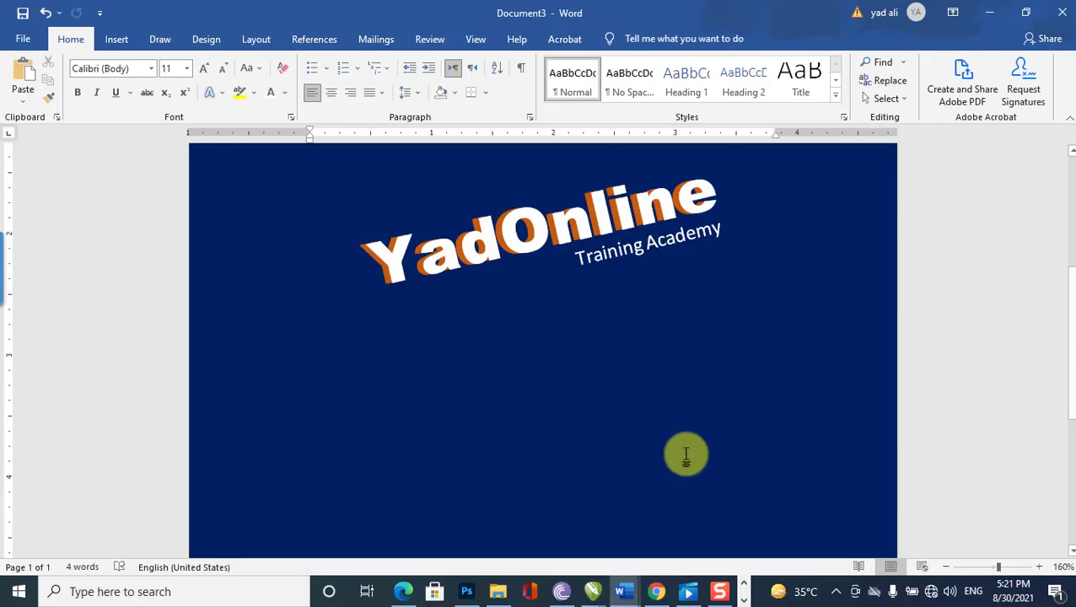
Insert the Untitled-2.png splash picture from the Desktop into the flyer.
scroll(607, 373, up, 4)
scroll(608, 377, down, 5)
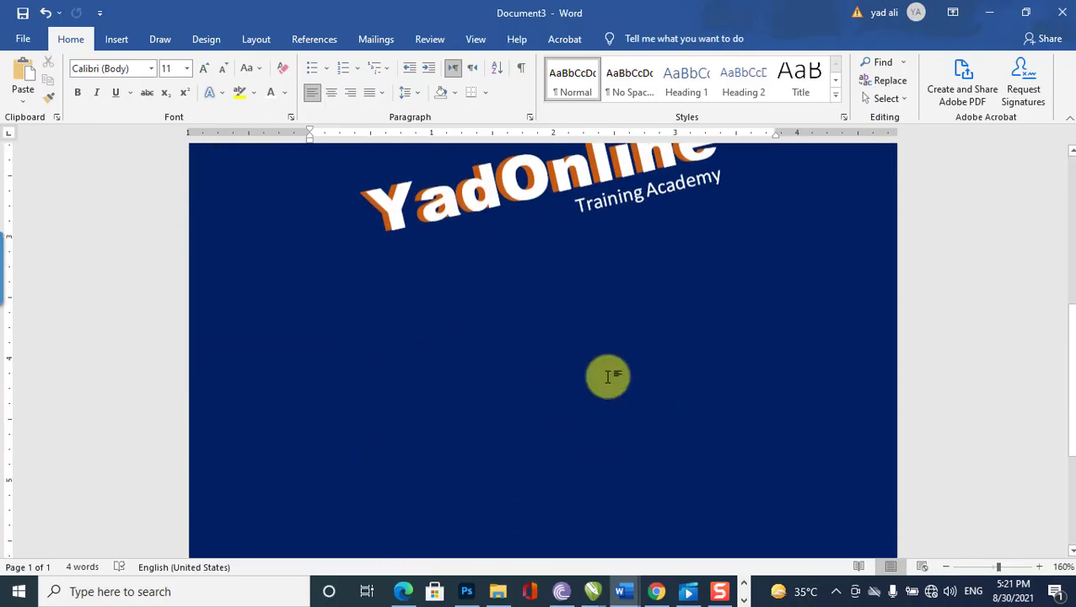
scroll(608, 376, up, 1)
click(116, 44)
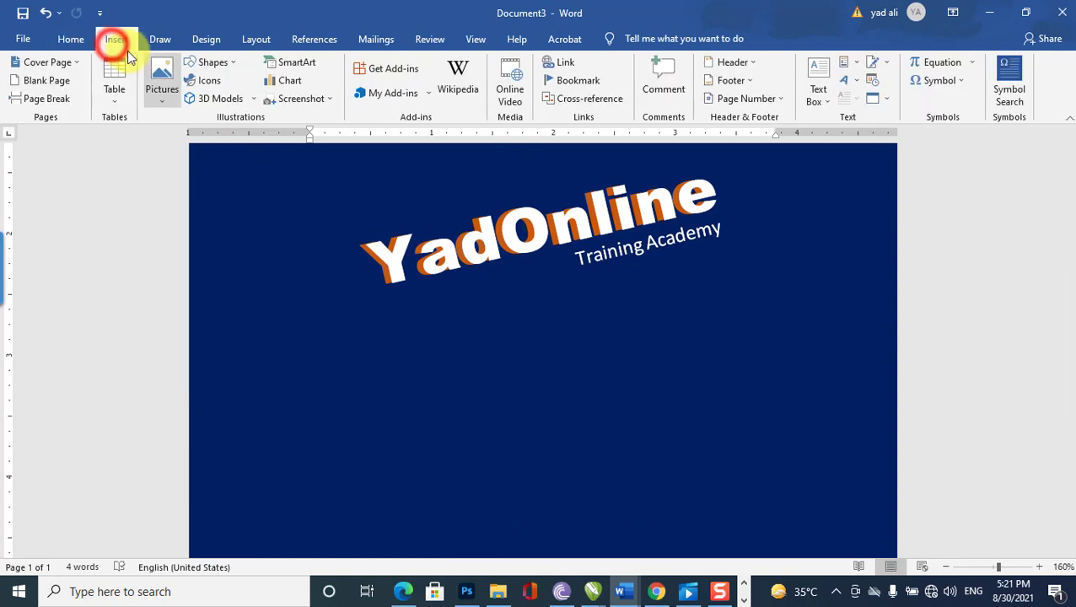
click(159, 95)
click(214, 141)
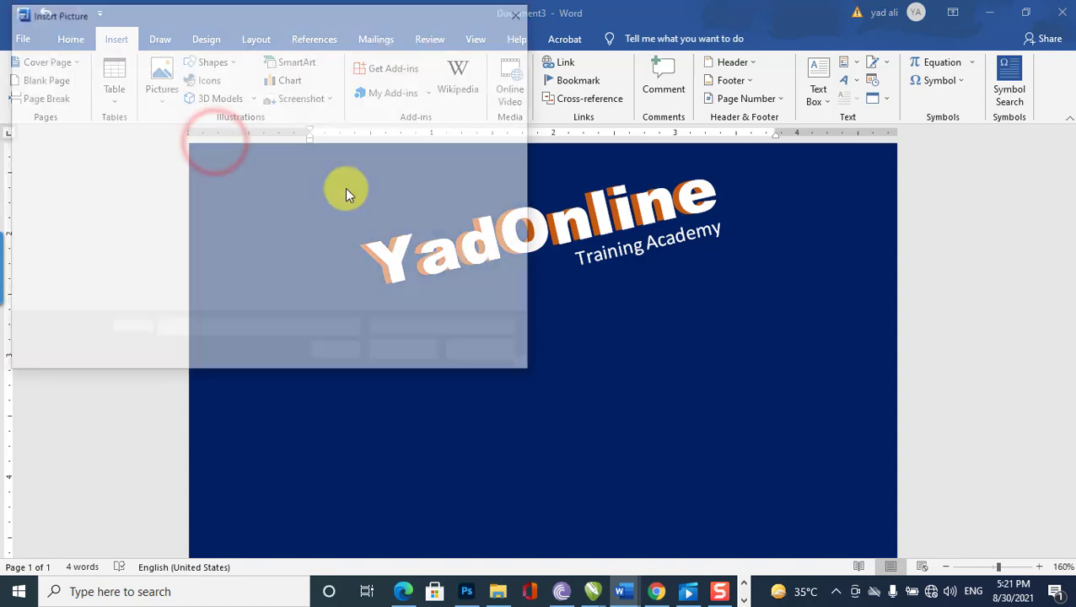
click(75, 137)
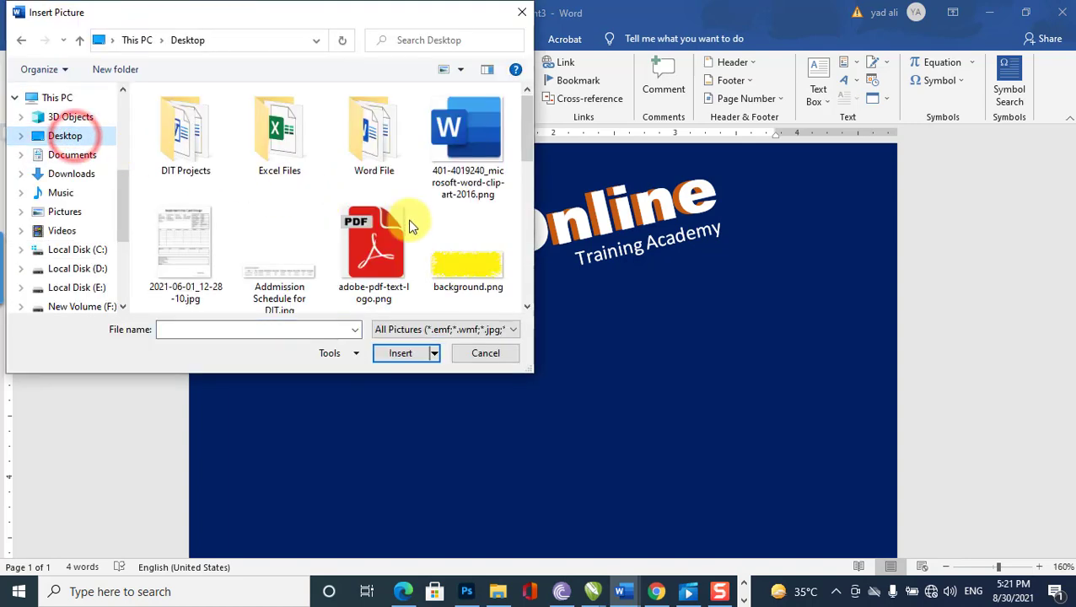
scroll(409, 224, down, 3)
scroll(410, 226, down, 3)
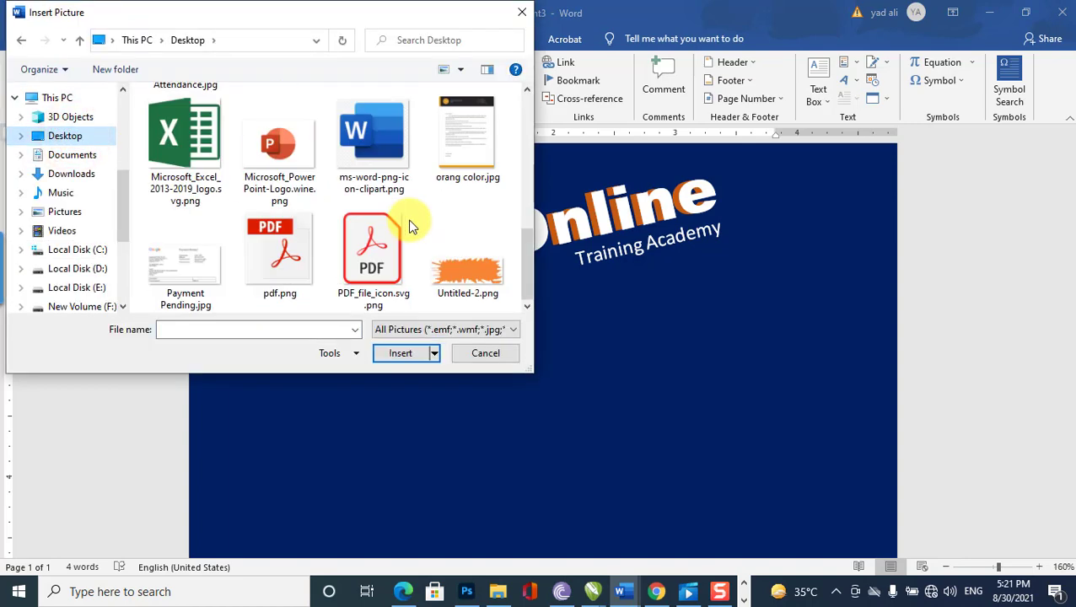
click(467, 275)
click(409, 354)
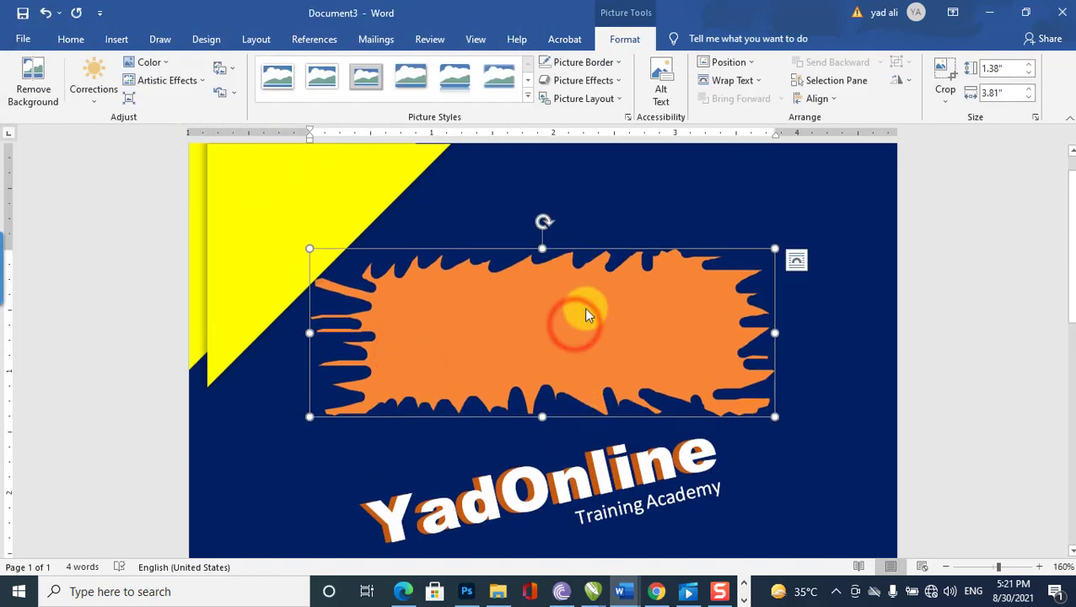
Set the splash picture in front of text and shrink it to about 1.12 × 3.09 inches.
click(746, 81)
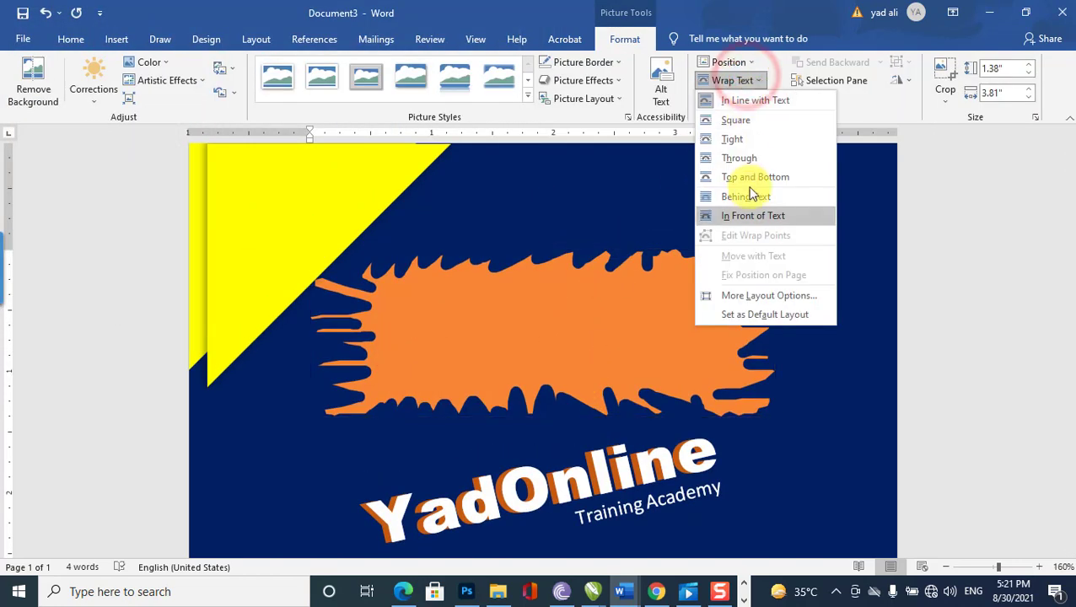
click(750, 213)
drag(638, 280, 575, 436)
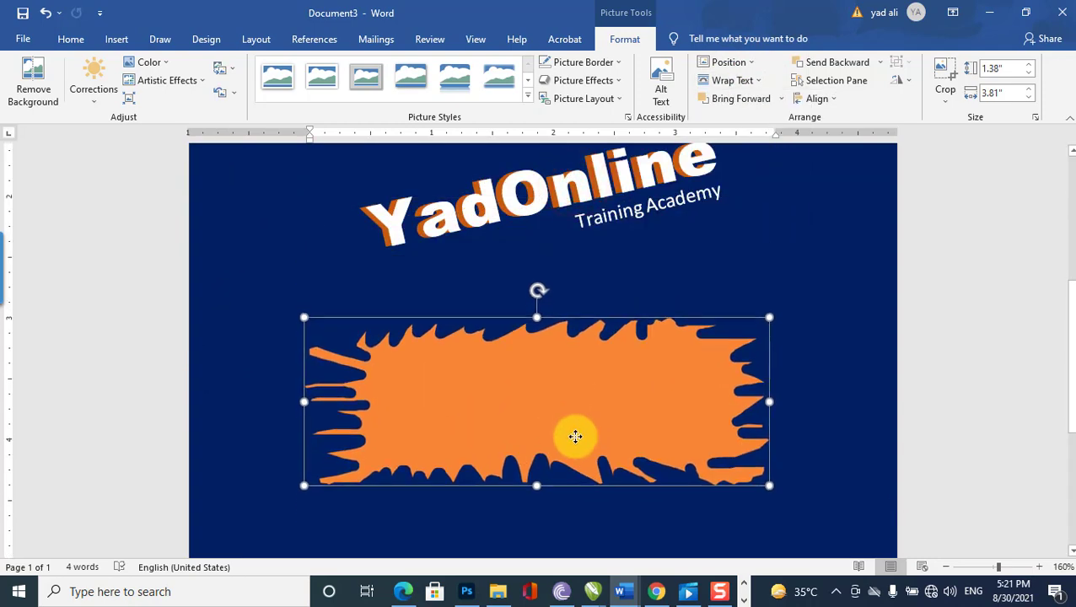
scroll(620, 401, down, 3)
scroll(629, 391, up, 5)
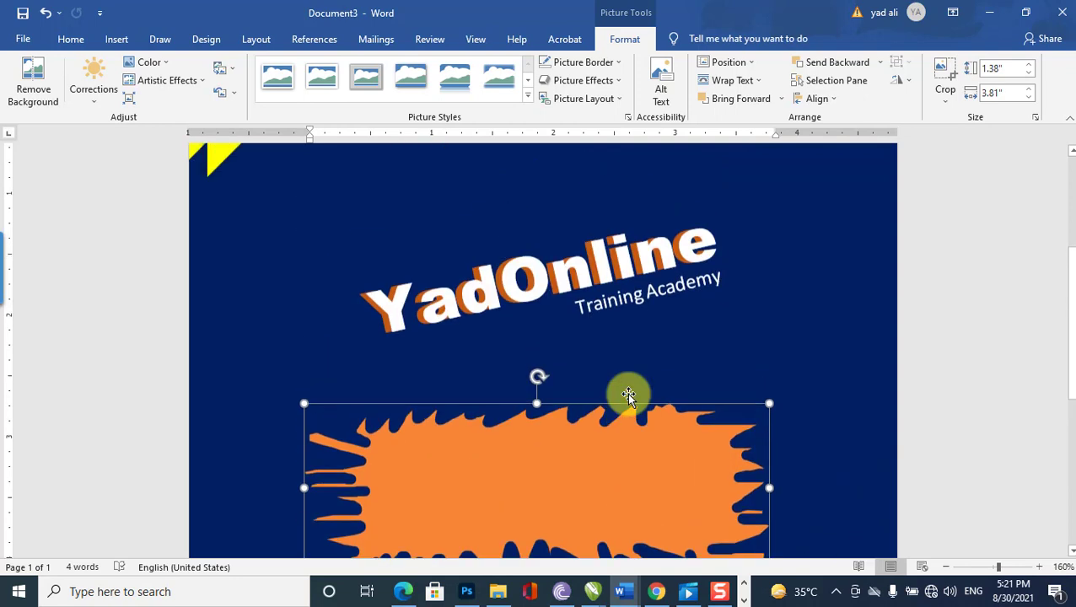
scroll(628, 396, up, 3)
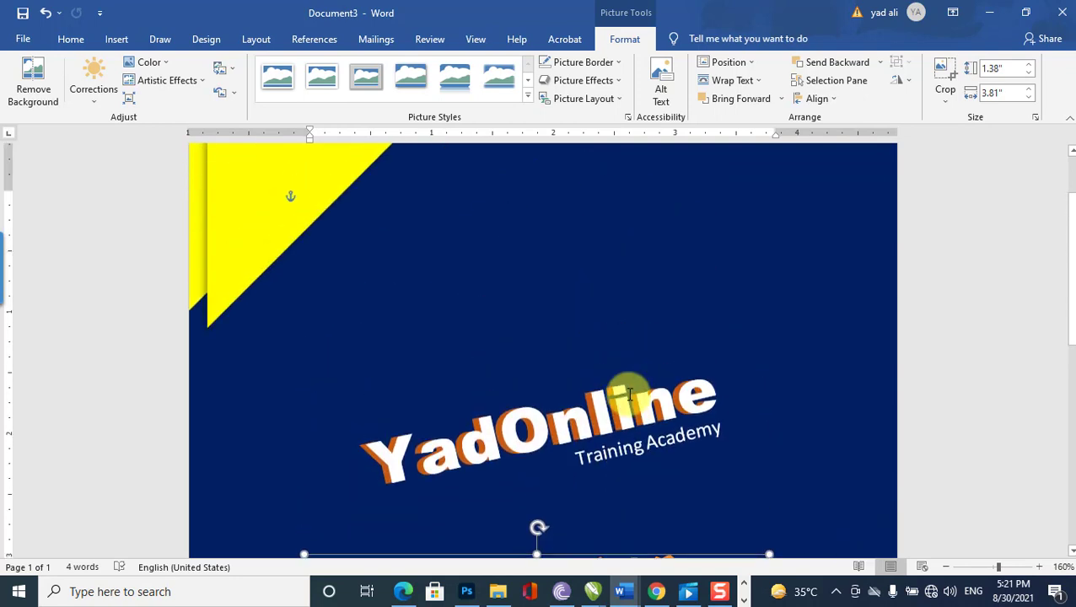
scroll(628, 395, up, 2)
scroll(628, 395, down, 9)
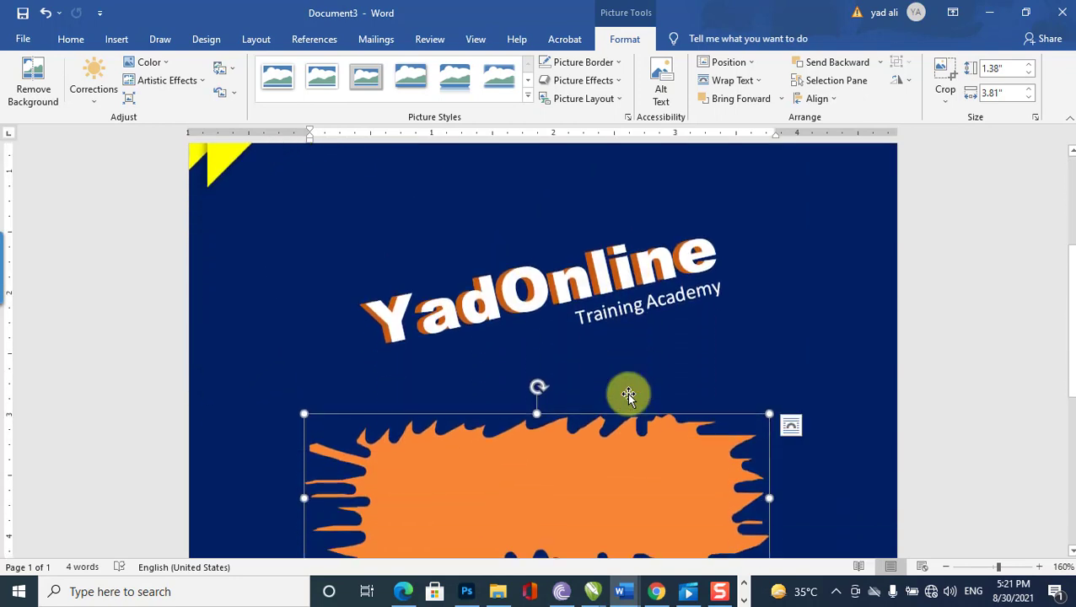
scroll(628, 393, up, 2)
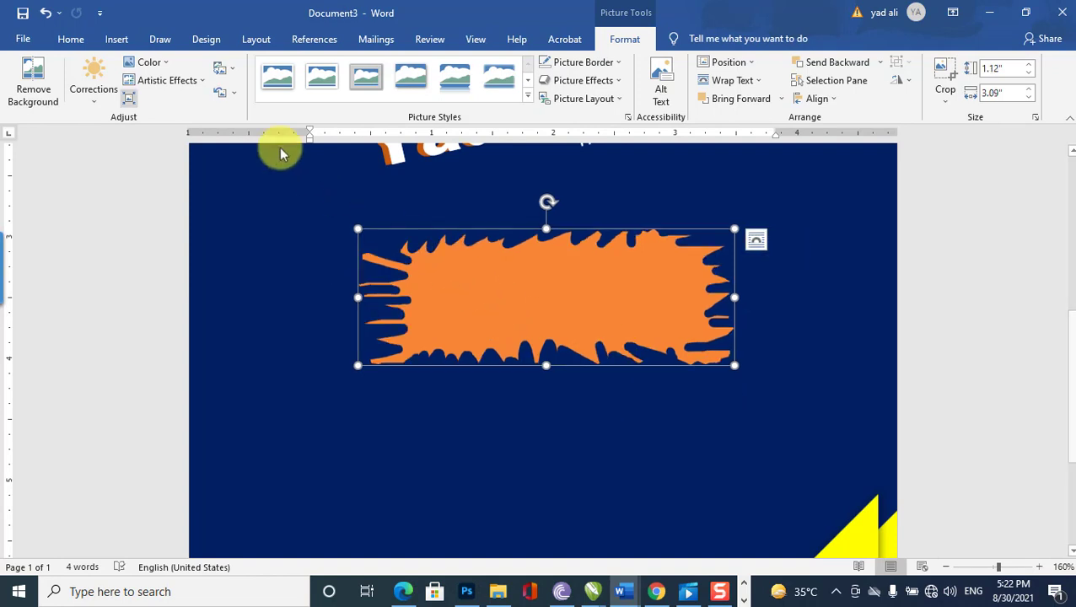
Draw a text box over the orange splash for the course text.
click(118, 39)
click(818, 93)
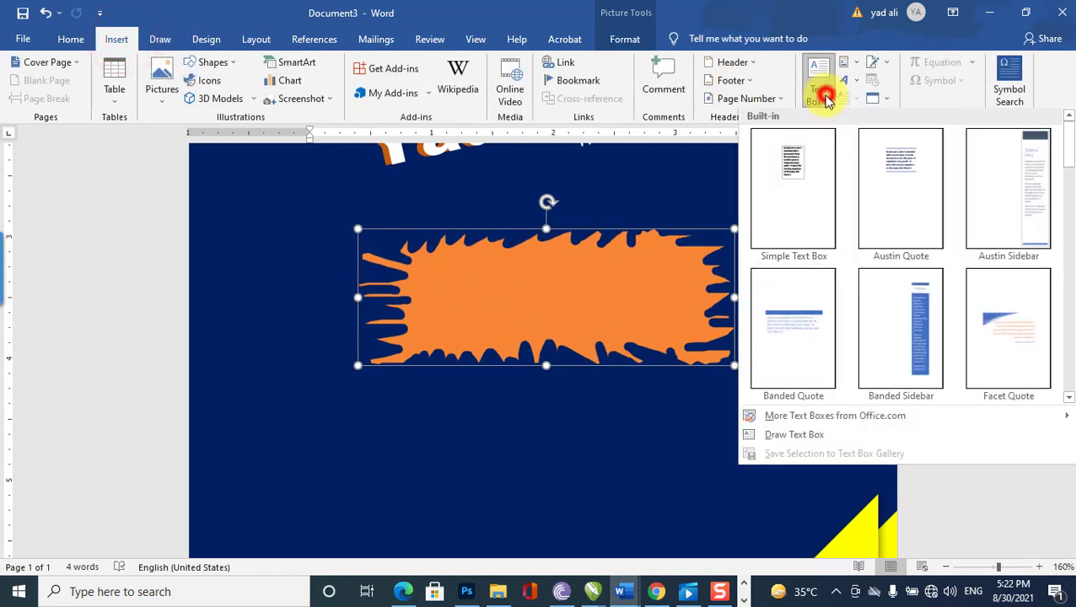
click(847, 437)
drag(435, 273, 684, 333)
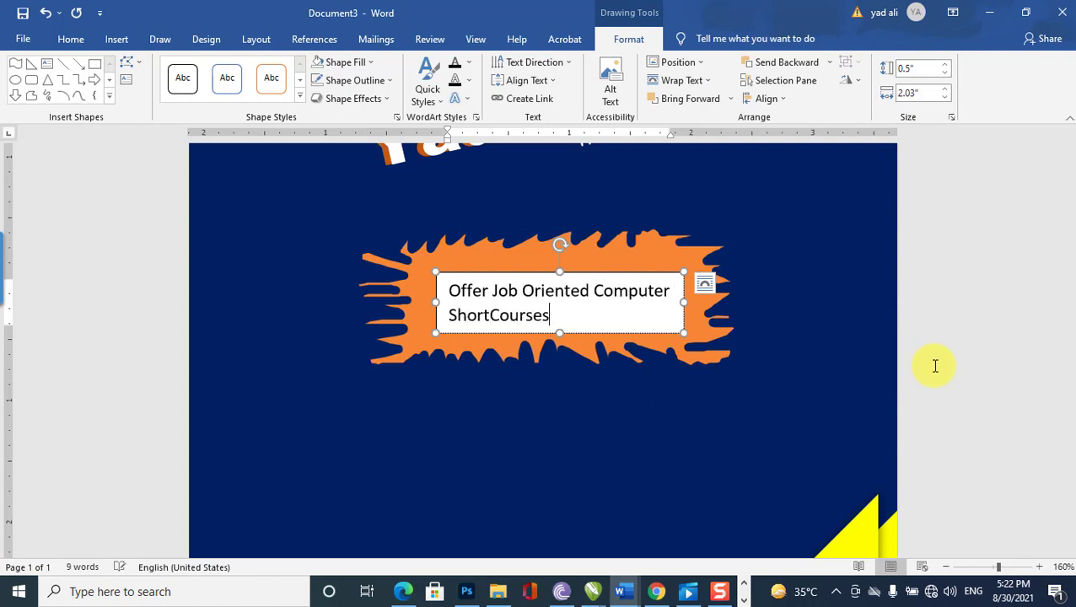
Centre the text box text and set it to Arial Black, size 12.
drag(556, 320, 447, 285)
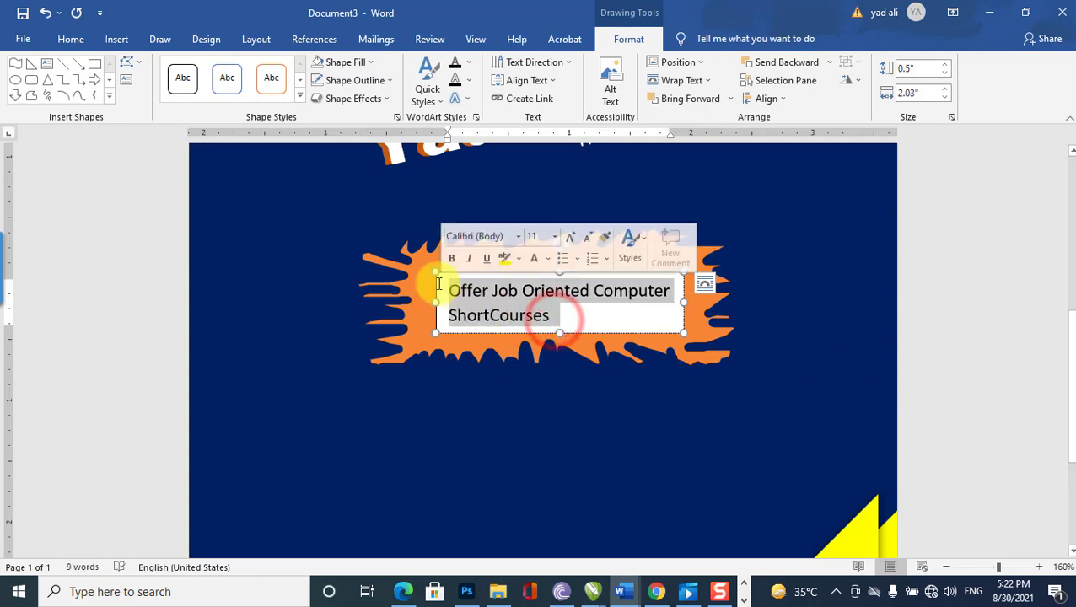
click(72, 39)
click(330, 93)
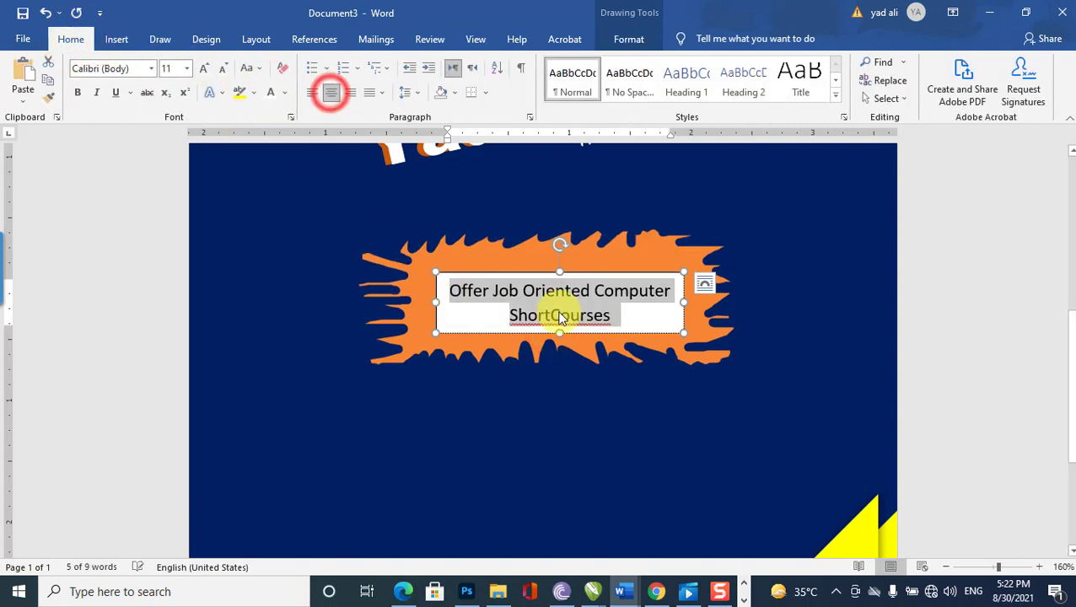
click(172, 68)
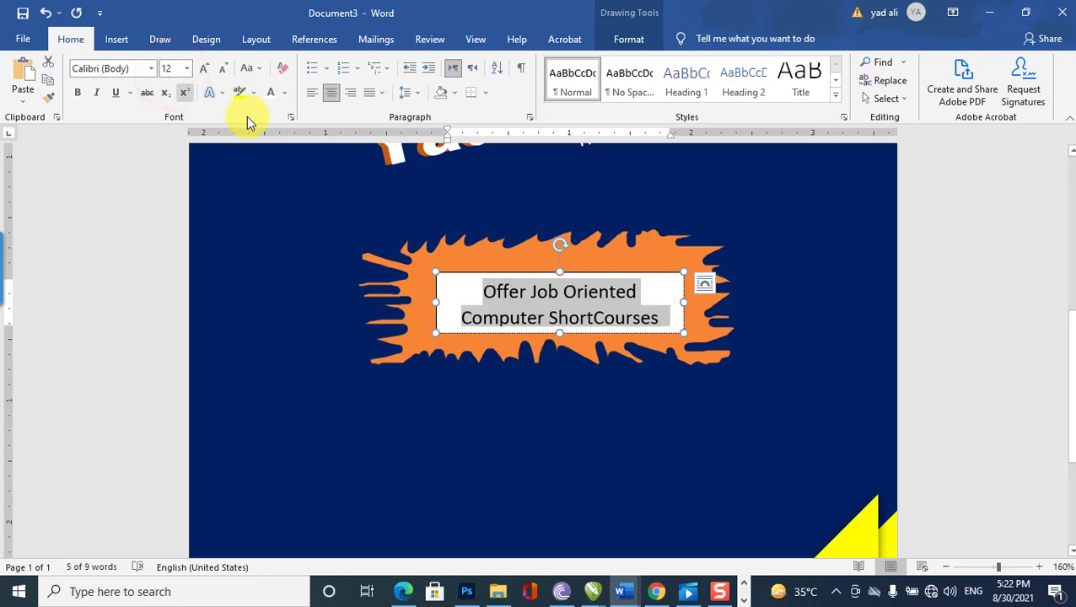
click(113, 66)
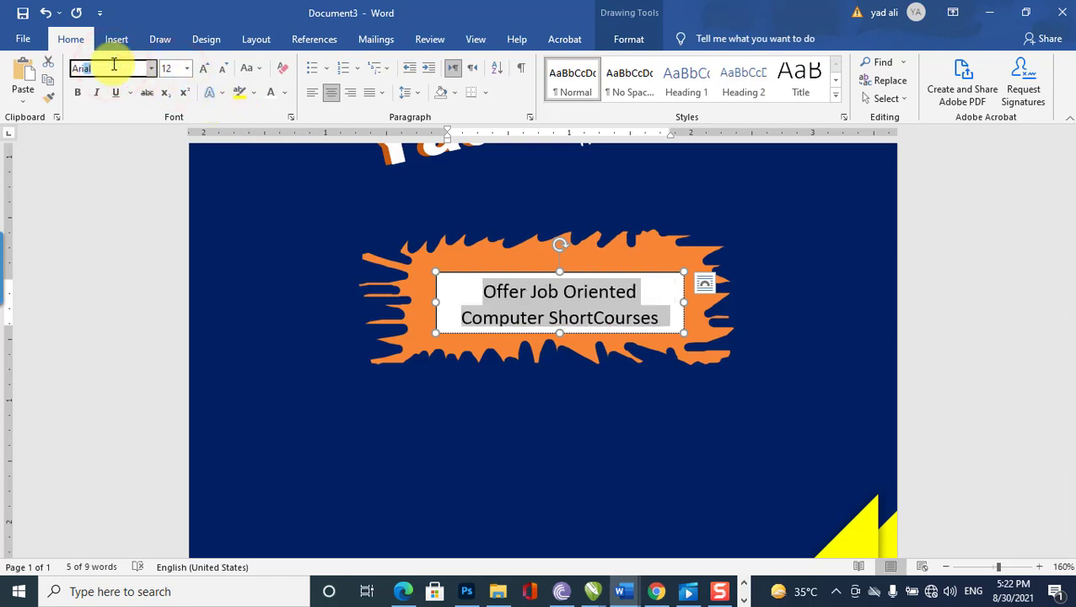
key(Return)
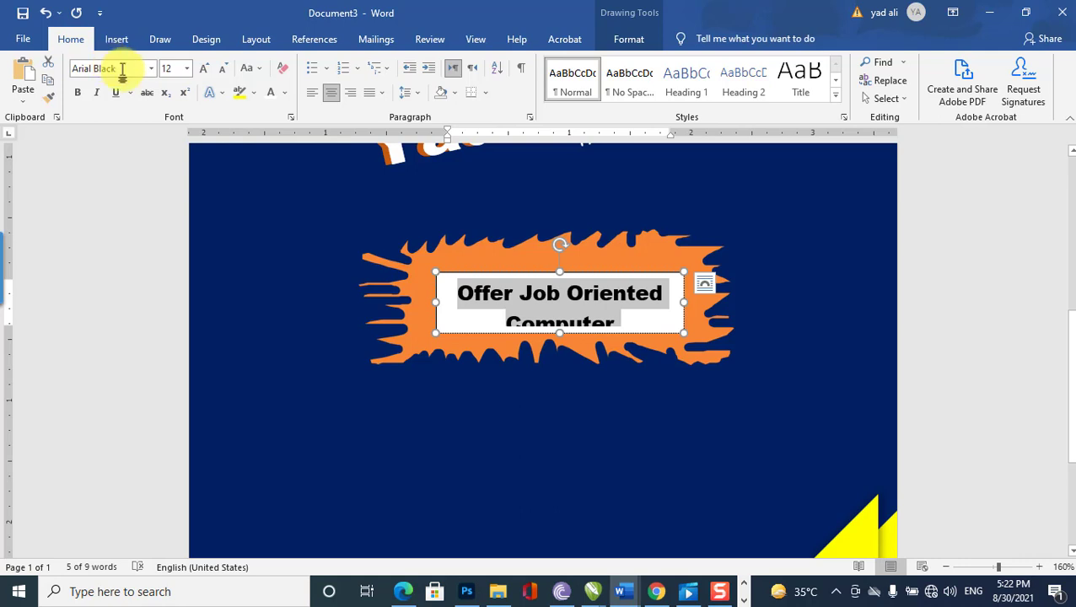
Resize the text box so all words fit, and remove its fill and outline.
drag(560, 334, 564, 341)
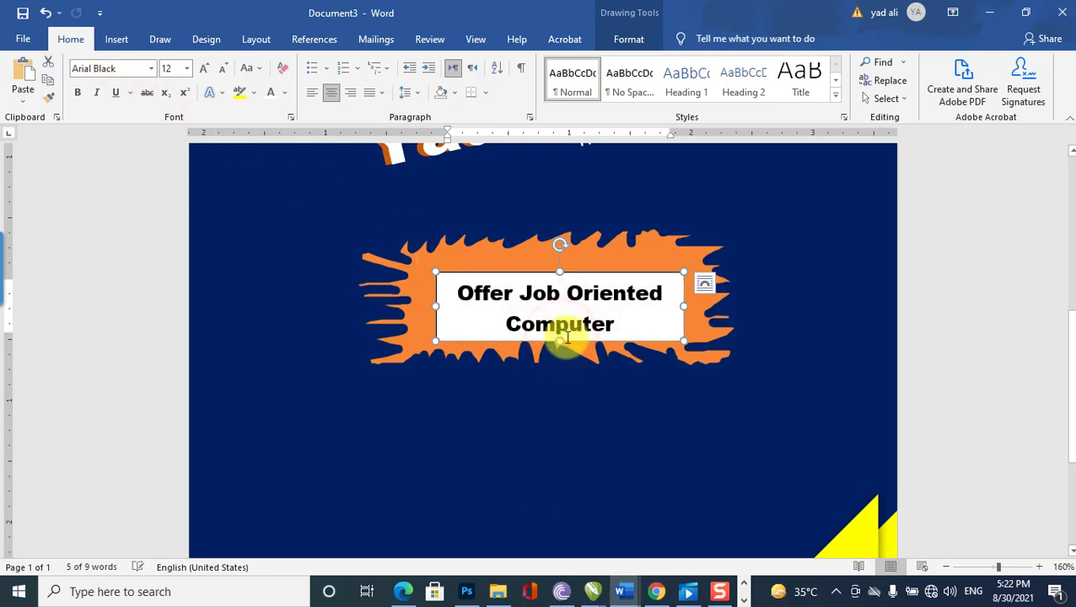
drag(596, 276, 598, 265)
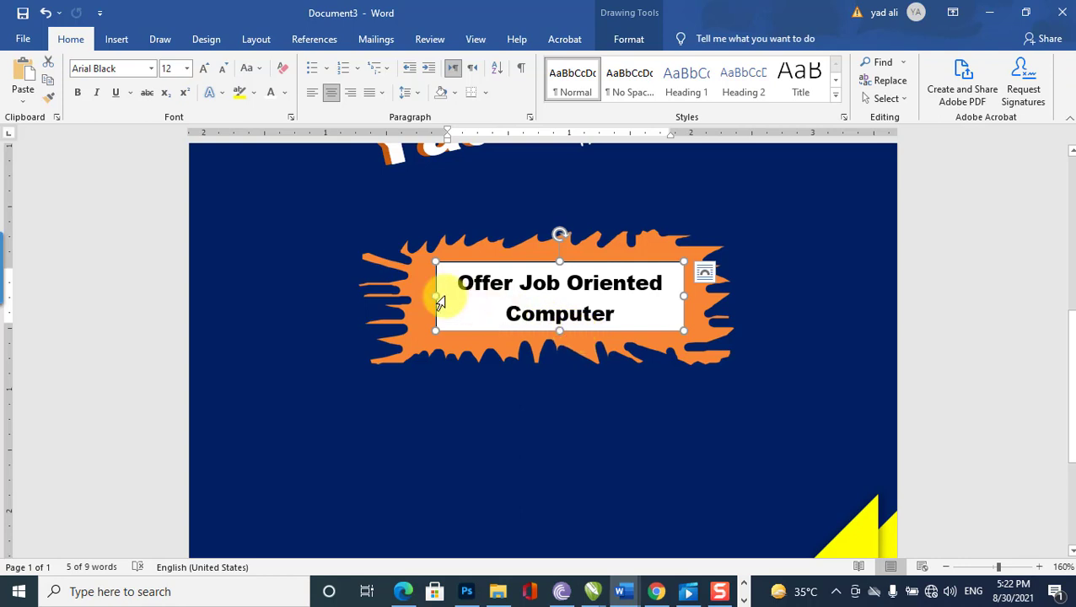
drag(444, 296, 403, 296)
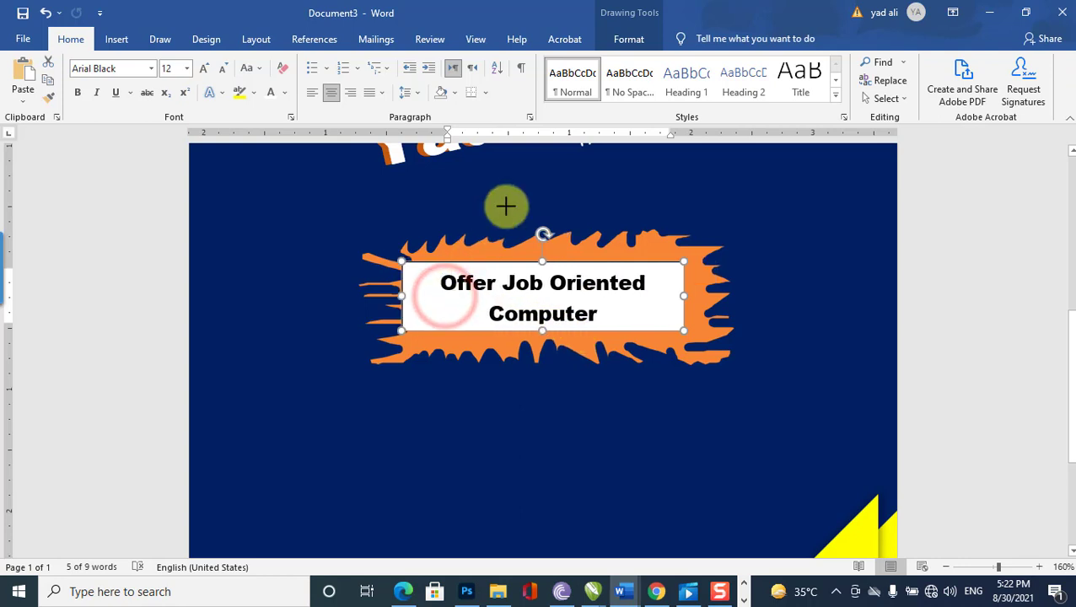
click(616, 41)
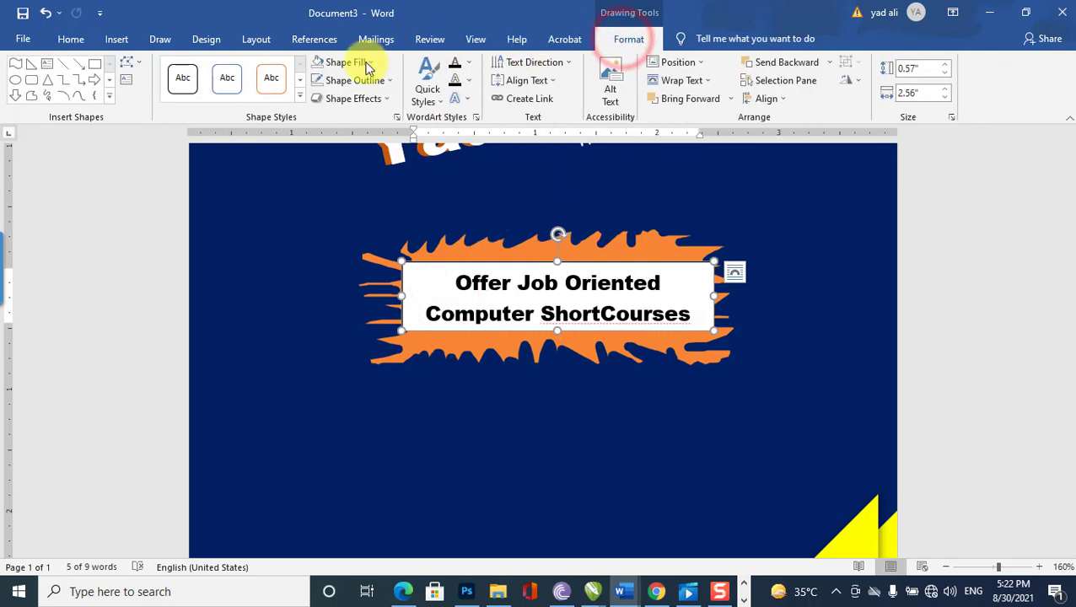
click(368, 61)
click(369, 205)
click(383, 86)
click(372, 218)
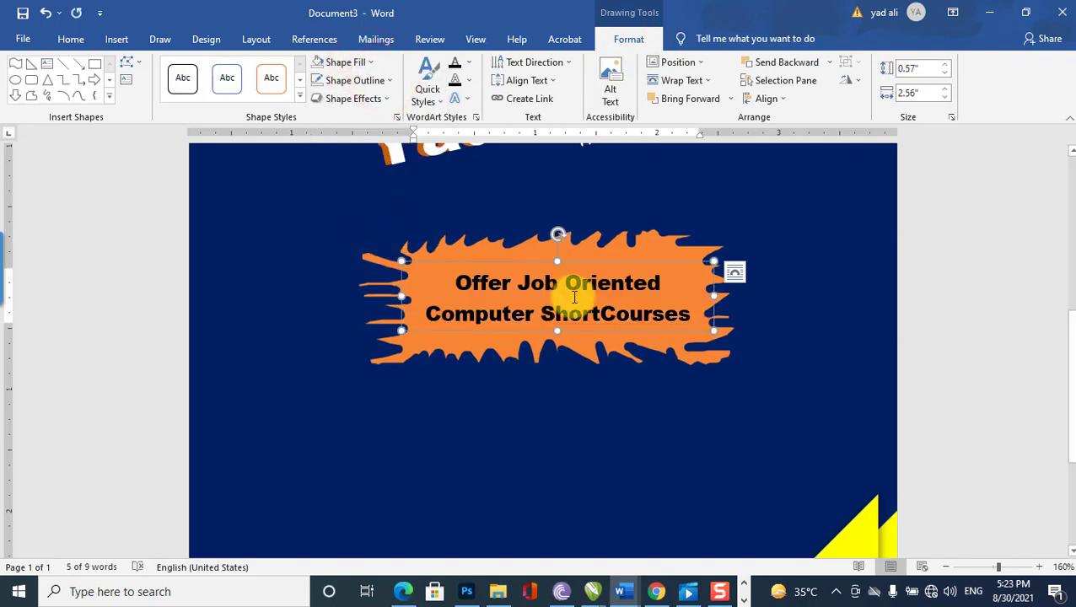
Make the 'Offer Job Oriented Computer ShortCourses' badge text white.
drag(679, 313, 453, 279)
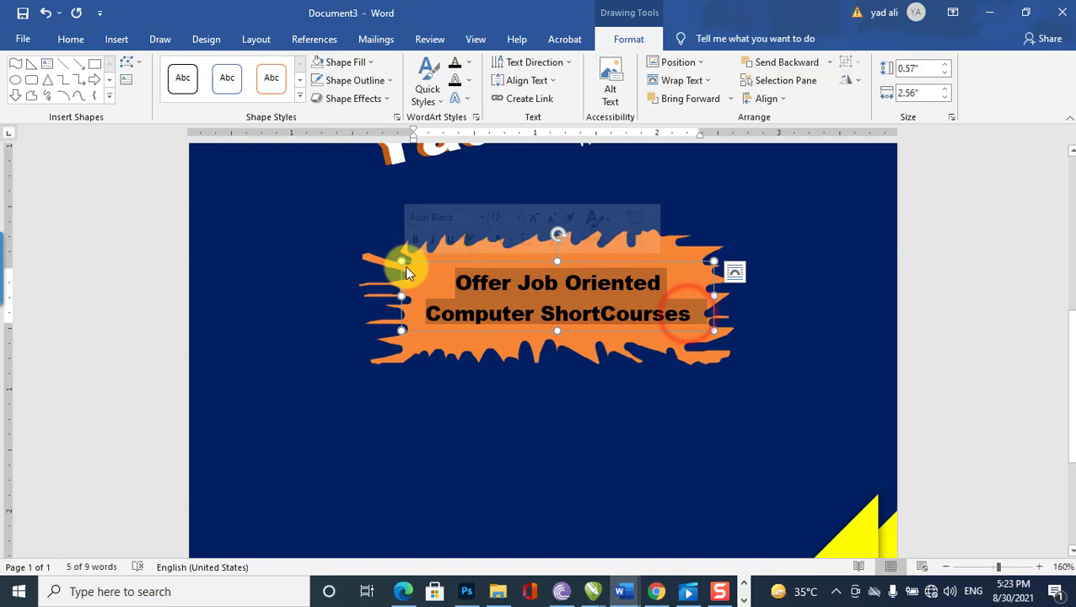
click(71, 39)
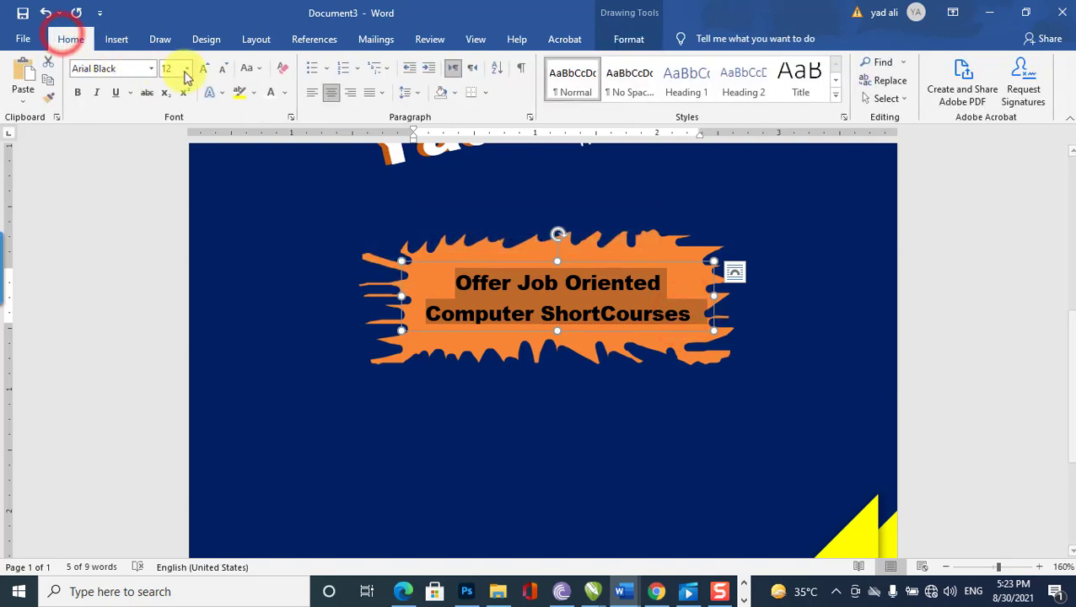
click(270, 92)
click(806, 374)
scroll(806, 373, up, 5)
Add a small triangle near the title, rotated to point right.
scroll(801, 371, down, 5)
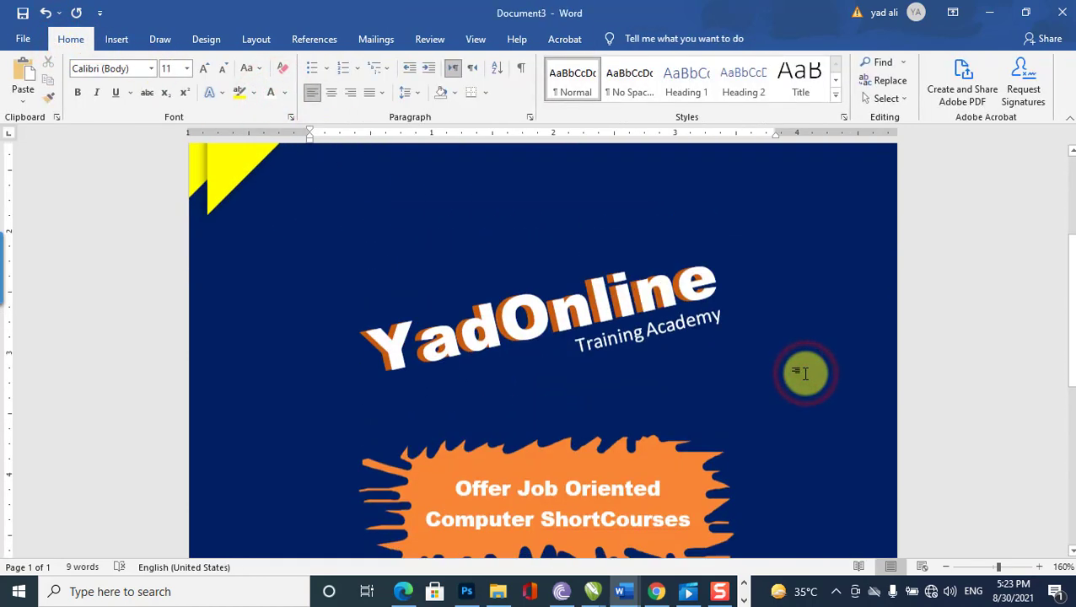
scroll(312, 135, up, 3)
click(116, 39)
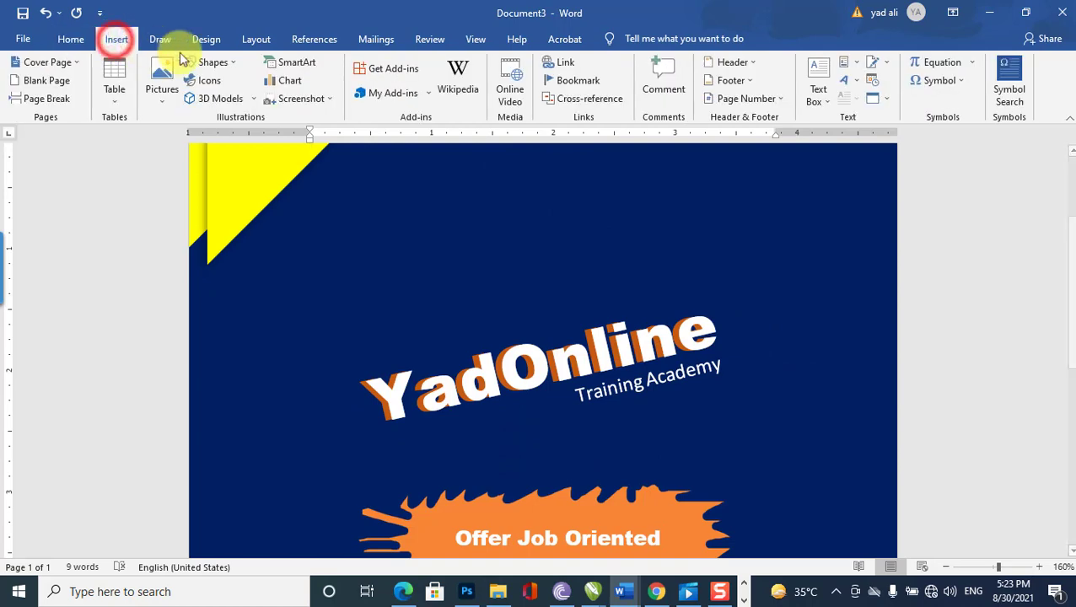
click(229, 66)
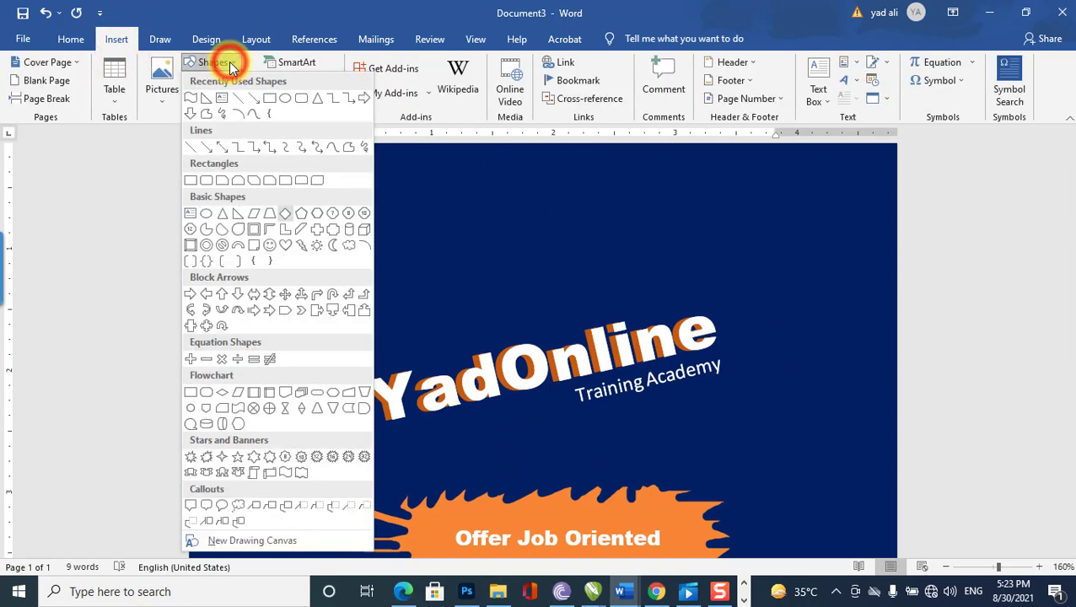
click(318, 103)
click(372, 233)
drag(427, 280, 382, 286)
drag(392, 232, 472, 276)
drag(442, 214, 365, 336)
Fill the triangle green and remove its outline.
click(346, 61)
click(384, 185)
click(379, 80)
click(375, 218)
Scatter copies of the triangle around the title, coloured yellow, light blue and purple.
drag(346, 319, 295, 425)
click(373, 63)
click(353, 185)
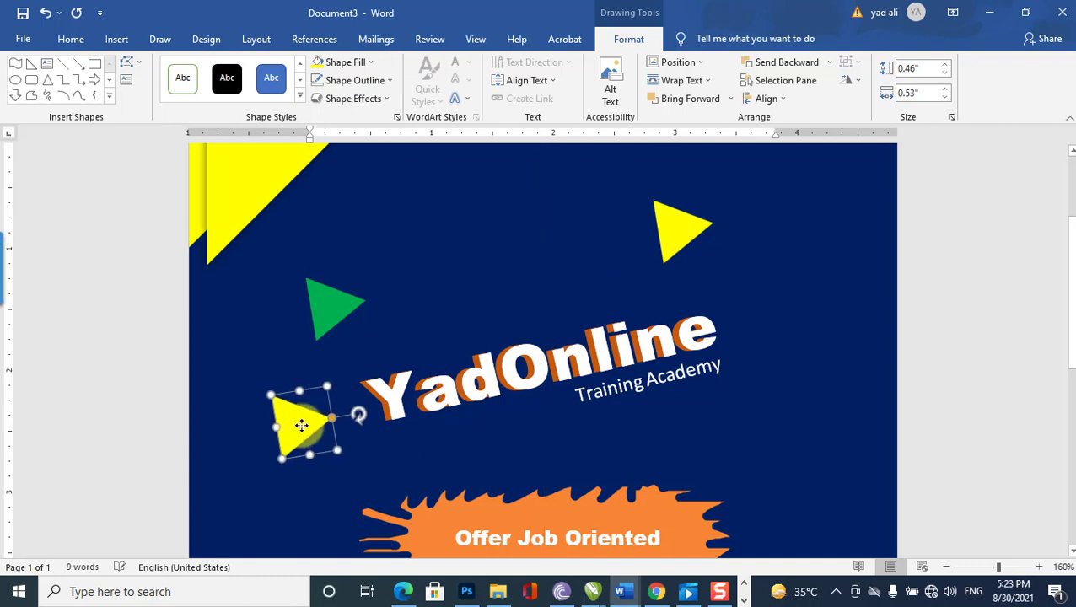
drag(329, 383, 311, 413)
click(370, 62)
click(398, 184)
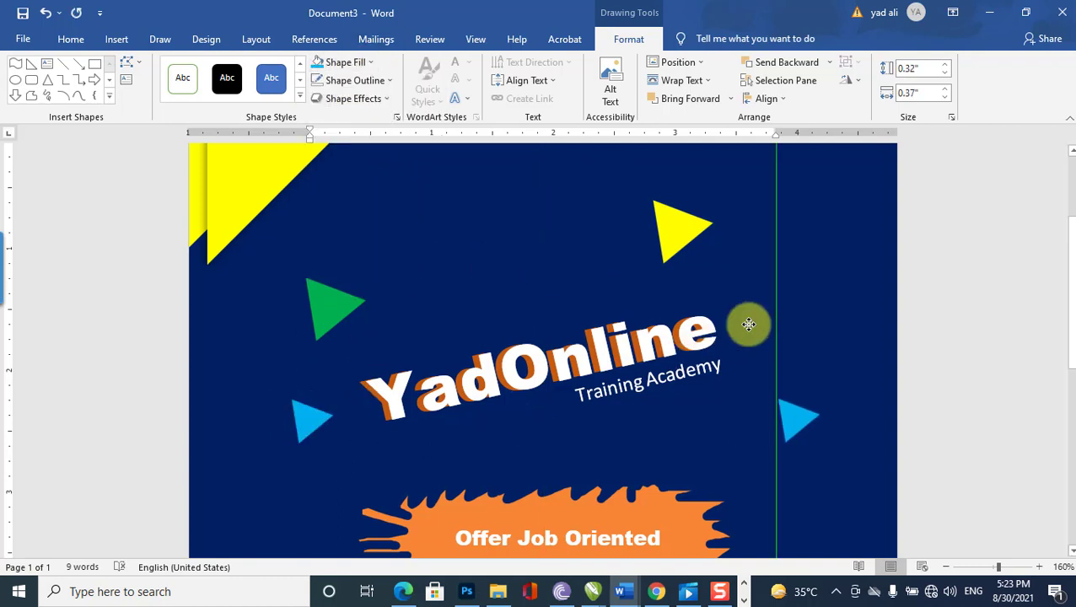
click(371, 61)
click(437, 186)
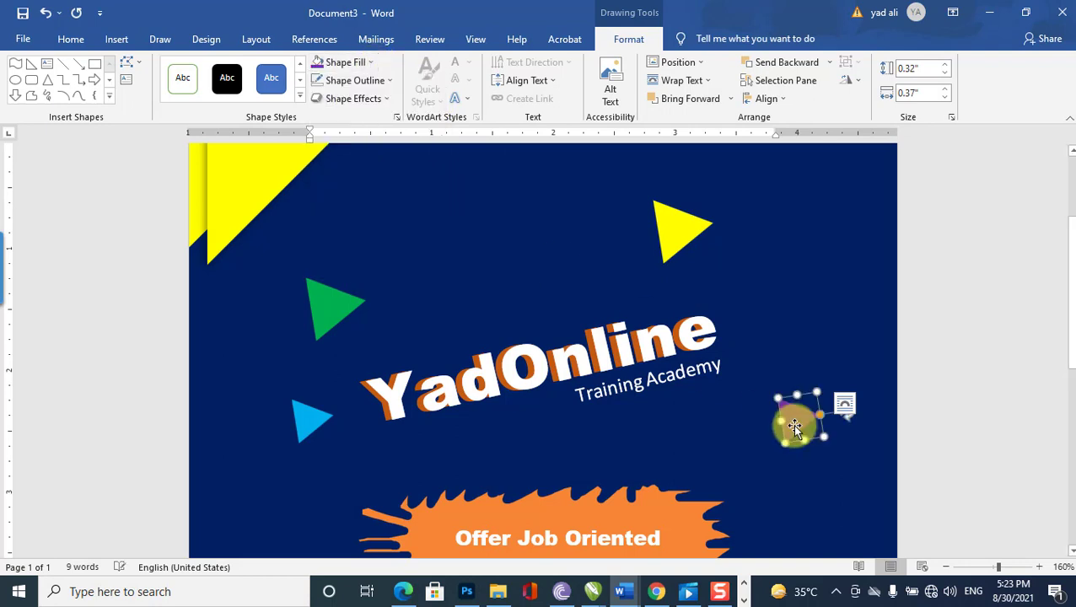